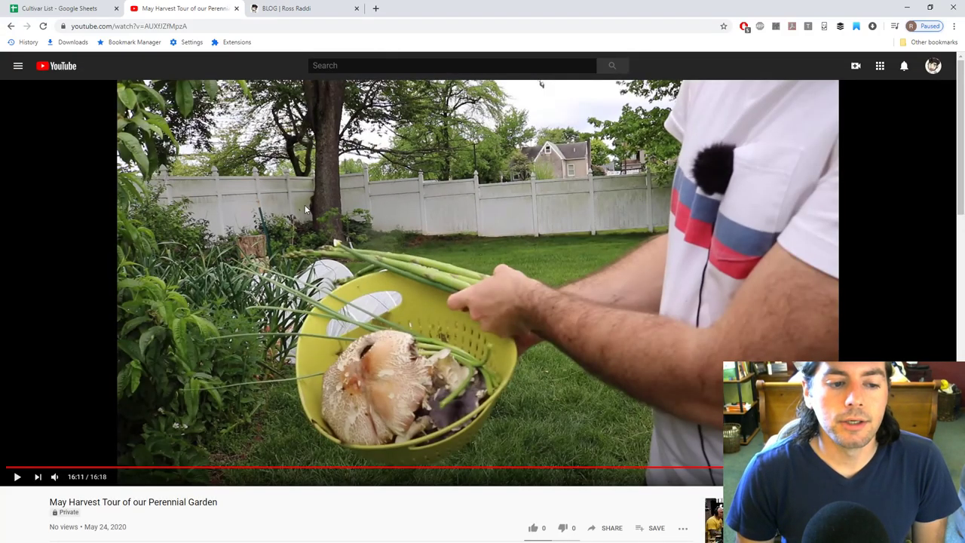
# Step: Switch from the YouTube harvest tour video to the Cultivar List spreadsheet tab
pyautogui.click(60, 8)
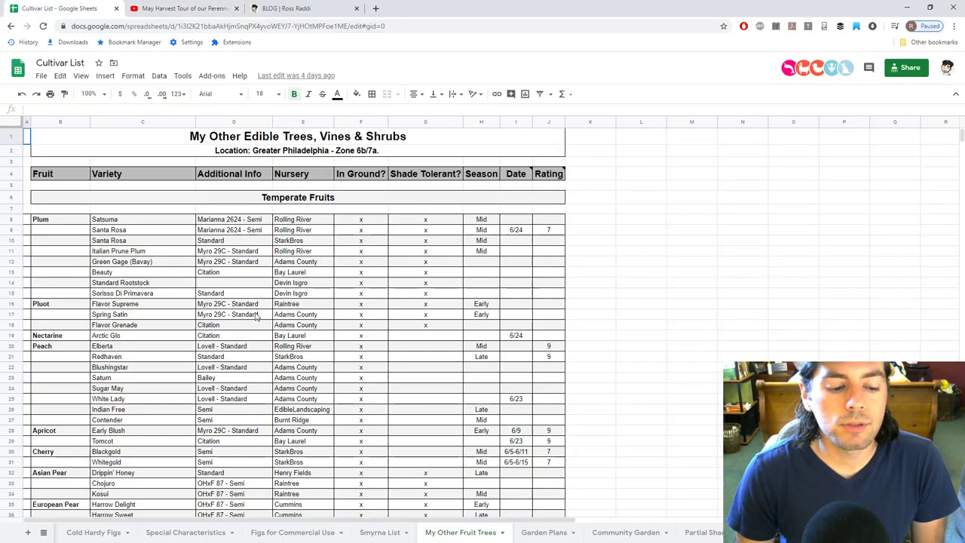
pyautogui.scroll(-2, 255, 317)
pyautogui.scroll(2, 255, 317)
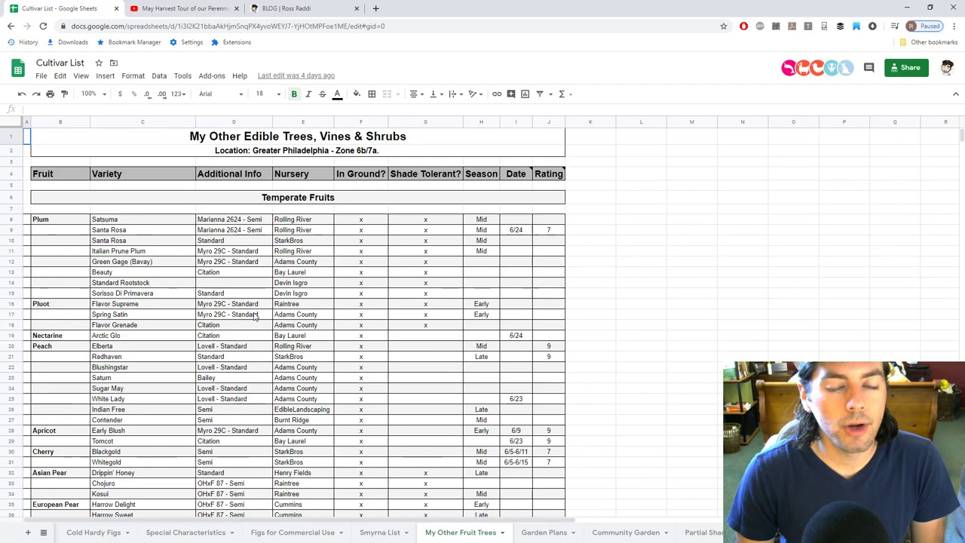
pyautogui.scroll(-3, 249, 314)
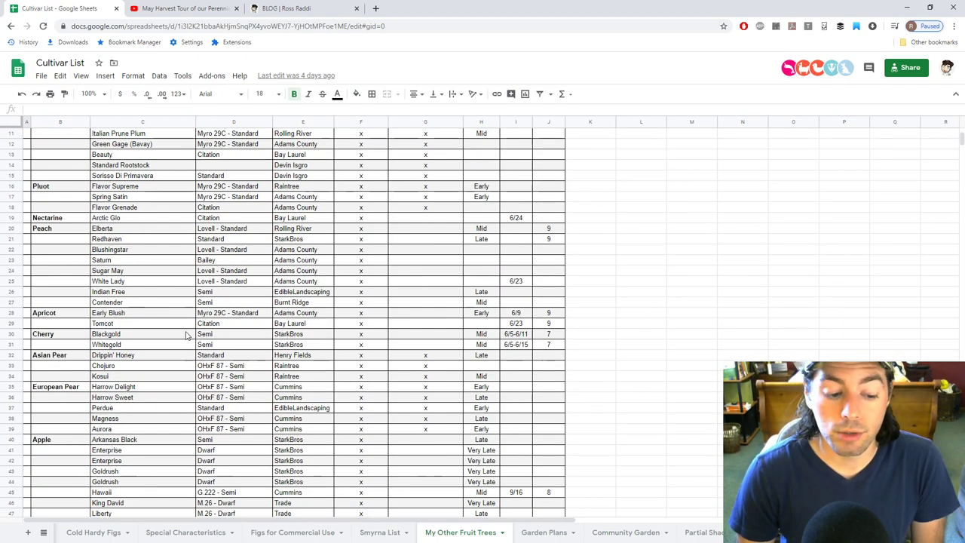
pyautogui.scroll(-6, 182, 339)
pyautogui.scroll(-10, 179, 341)
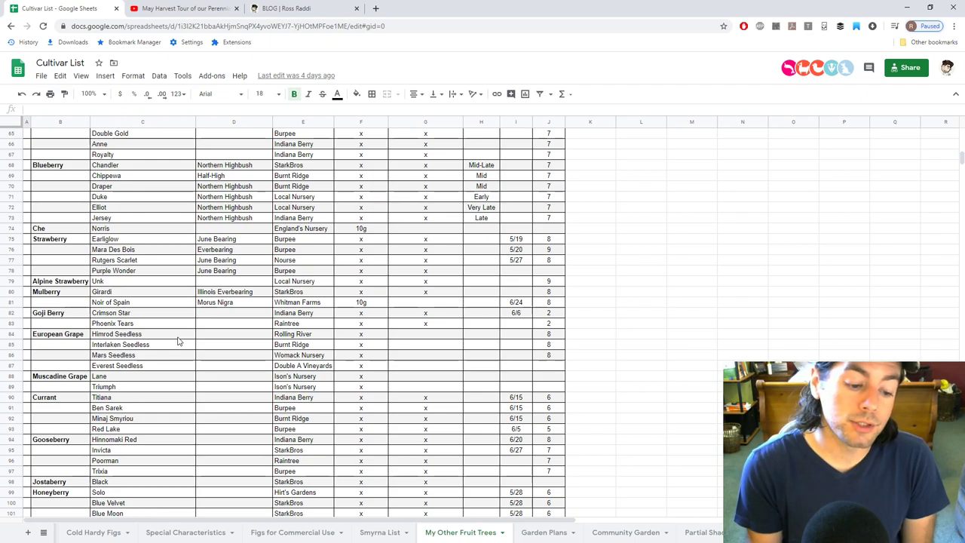
pyautogui.scroll(5, 180, 341)
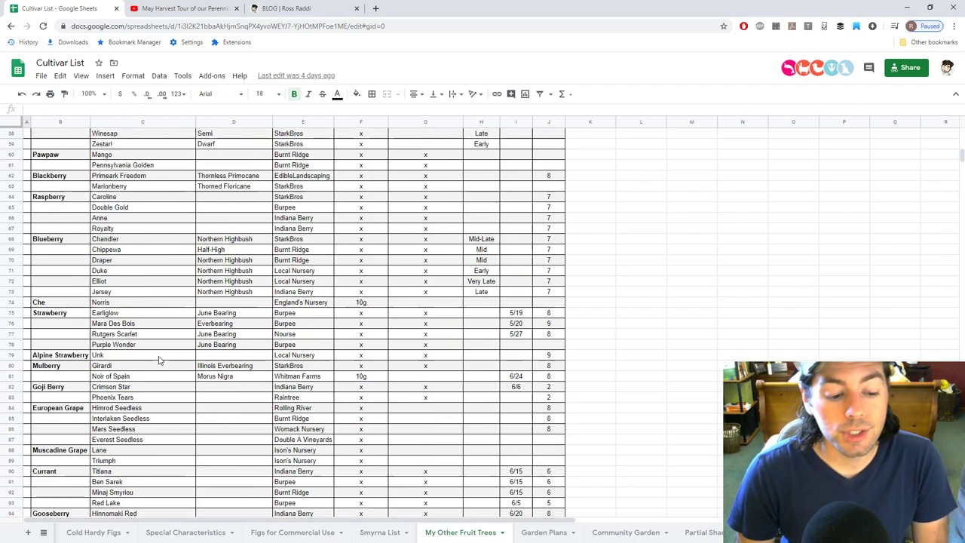
pyautogui.scroll(8, 160, 360)
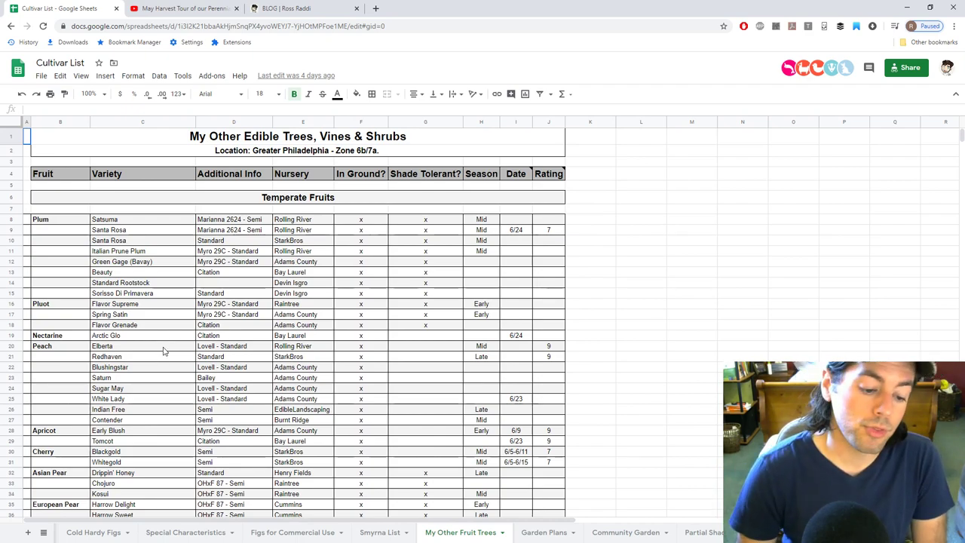
pyautogui.scroll(-2, 162, 351)
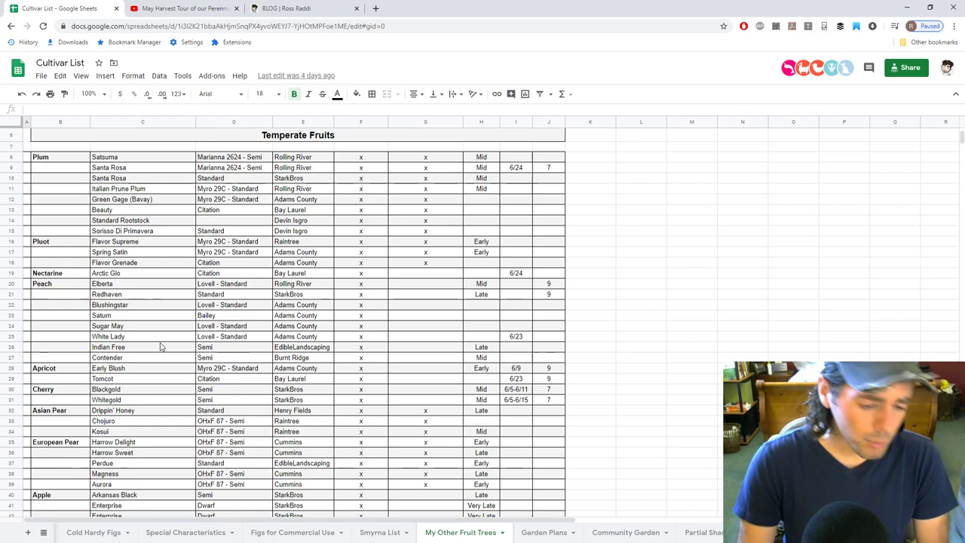
pyautogui.scroll(-2, 160, 346)
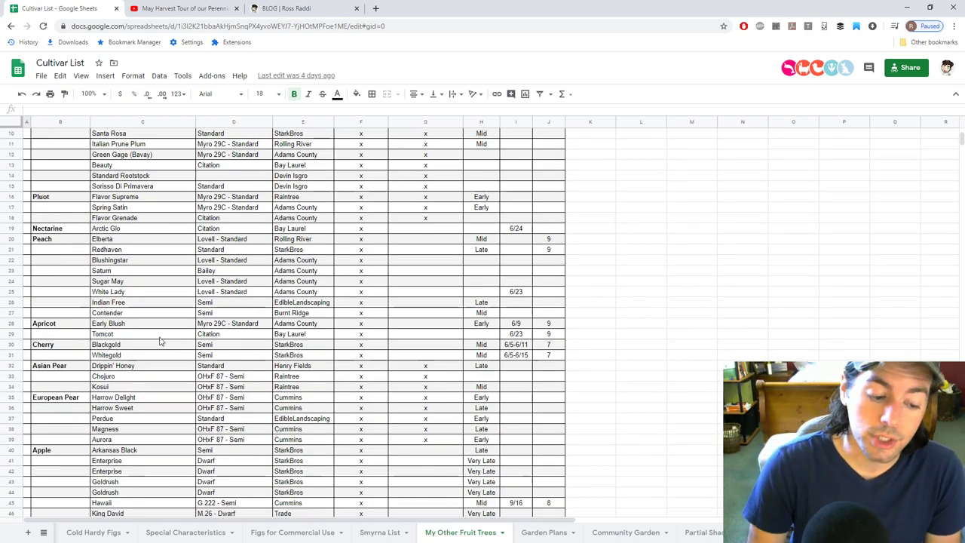
pyautogui.scroll(-1, 160, 341)
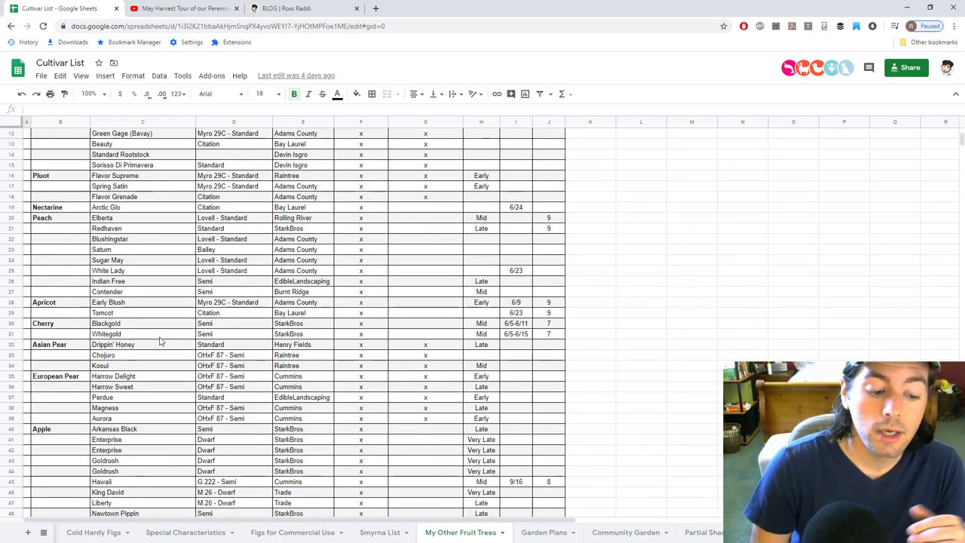
pyautogui.click(521, 324)
pyautogui.click(520, 334)
pyautogui.click(517, 304)
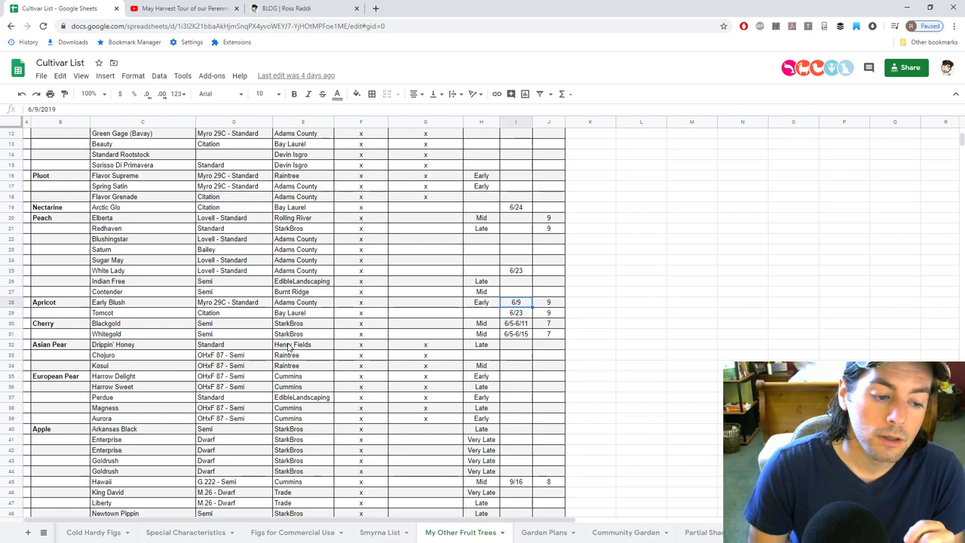
pyautogui.scroll(5, 279, 353)
pyautogui.scroll(-5, 276, 355)
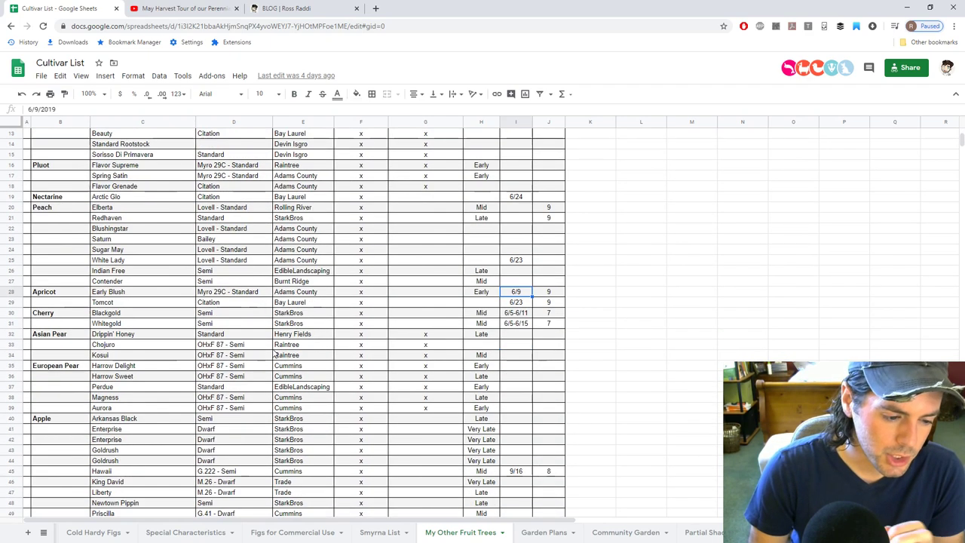
pyautogui.scroll(-4, 276, 355)
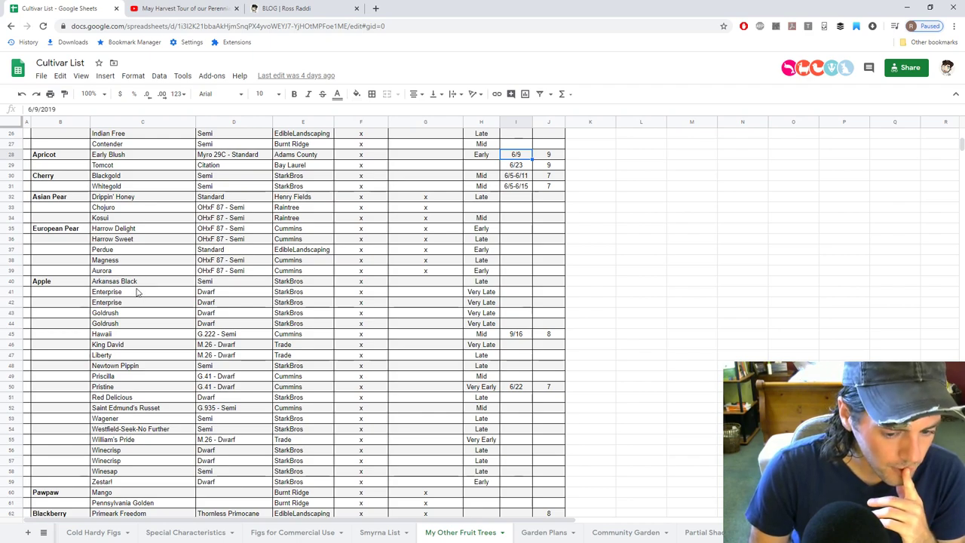
pyautogui.scroll(-6, 160, 293)
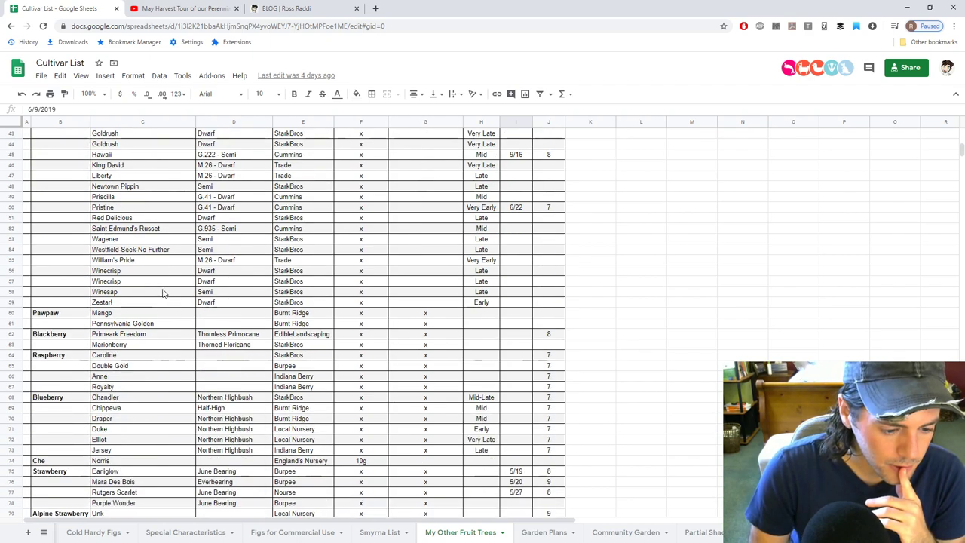
pyautogui.scroll(-3, 164, 292)
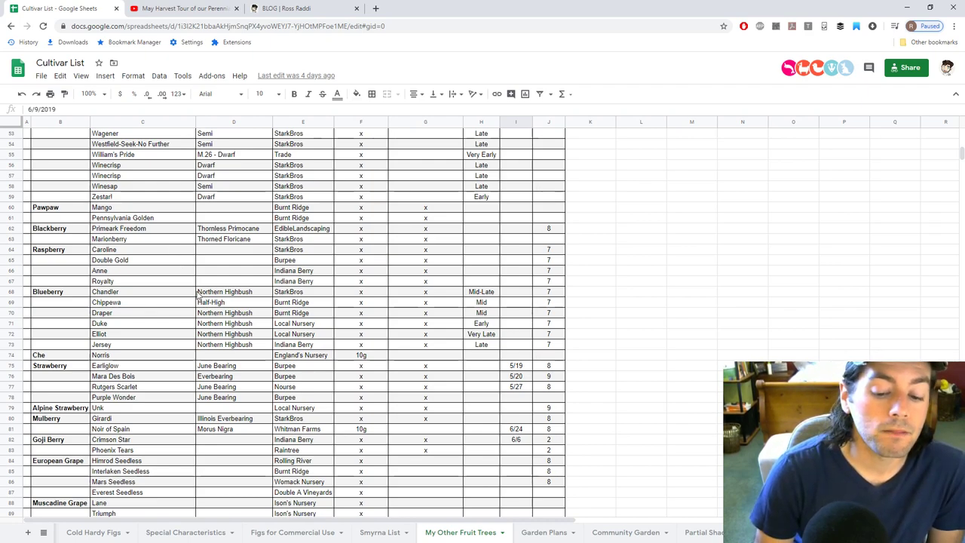
pyautogui.scroll(-1, 147, 337)
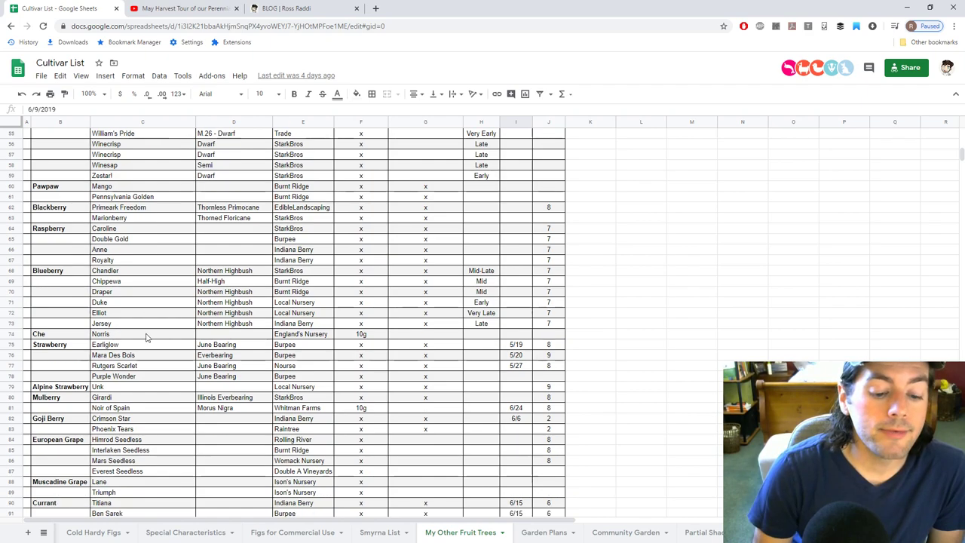
pyautogui.scroll(-2, 147, 337)
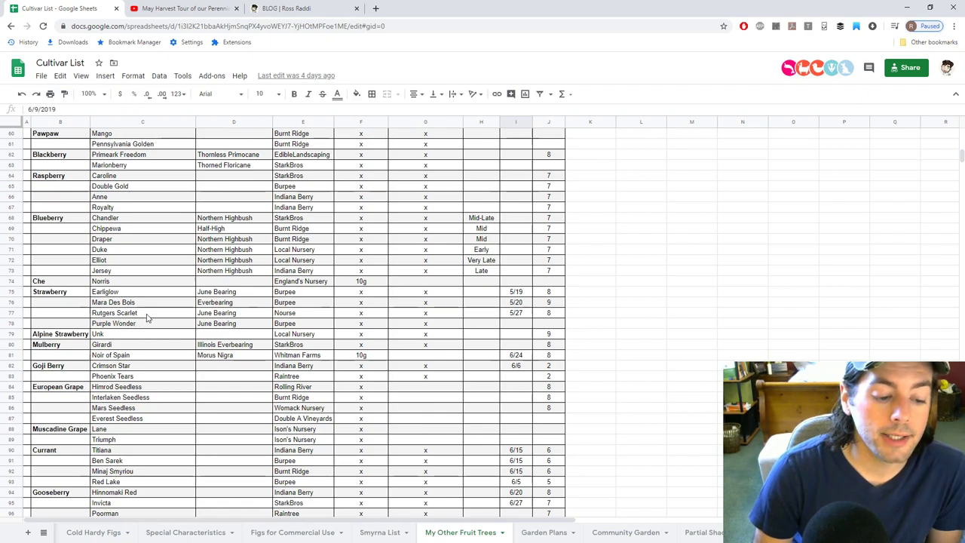
pyautogui.scroll(-2, 148, 332)
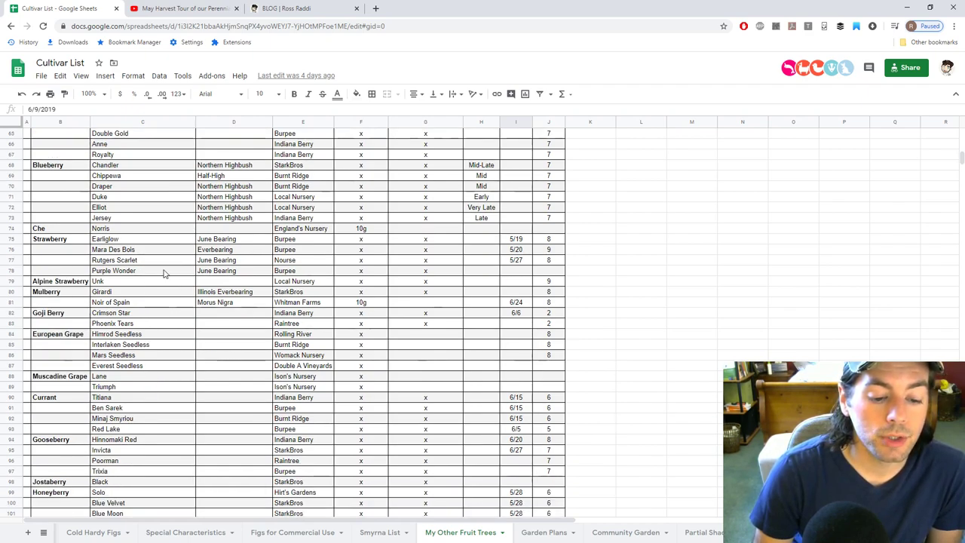
pyautogui.scroll(1, 164, 273)
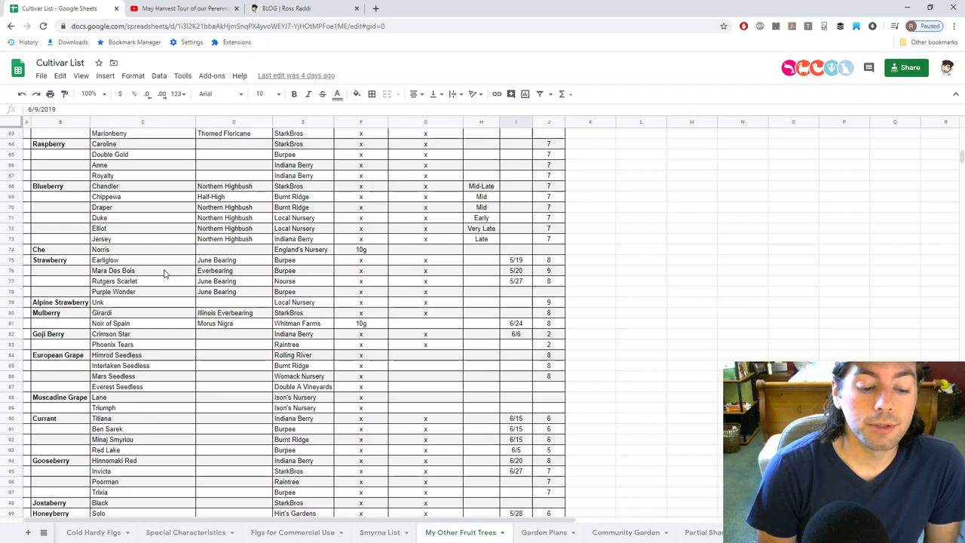
pyautogui.click(123, 285)
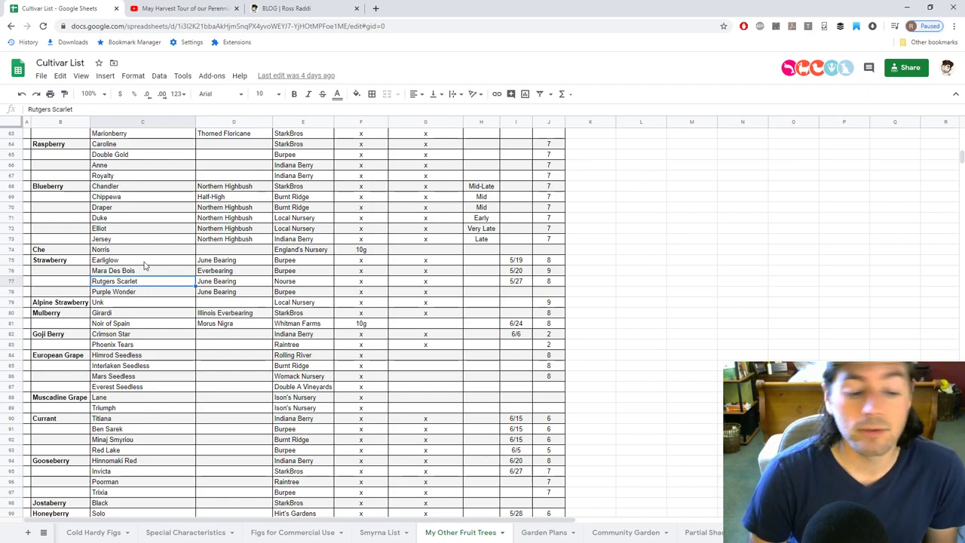
pyautogui.click(145, 262)
pyautogui.click(150, 272)
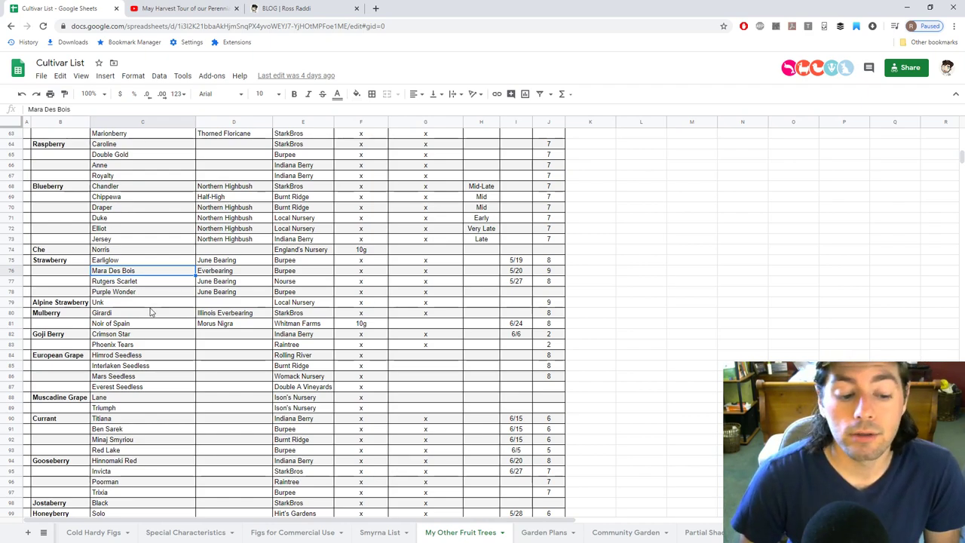
pyautogui.scroll(-1, 157, 317)
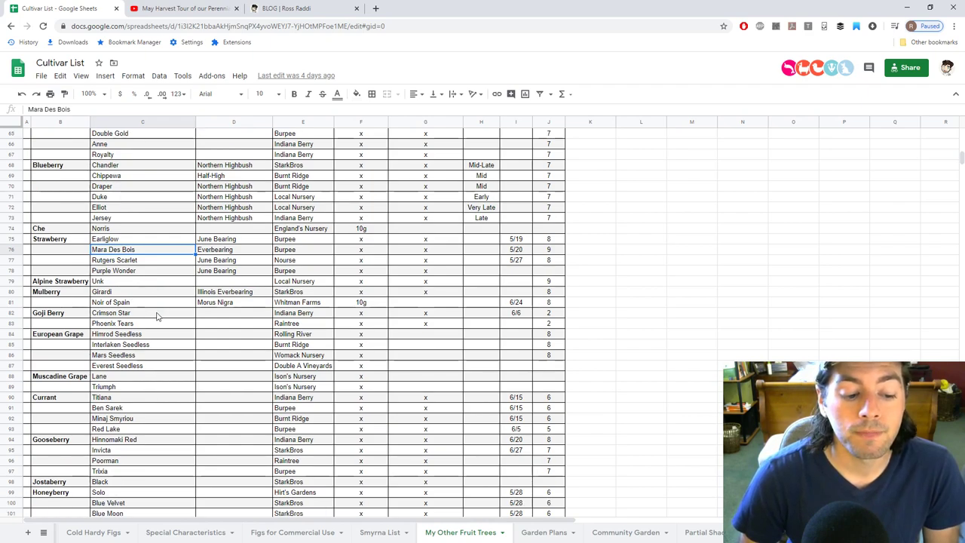
pyautogui.scroll(-1, 157, 317)
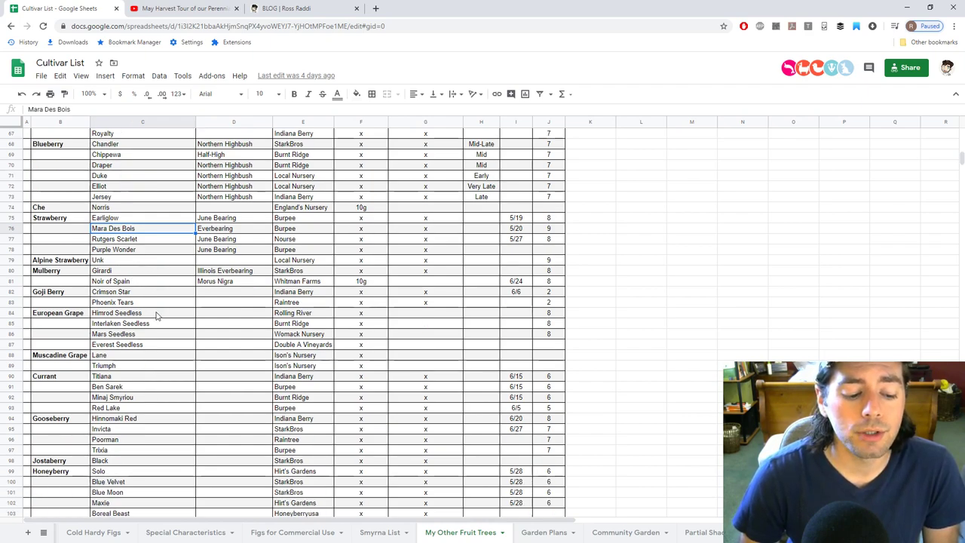
pyautogui.scroll(-5, 156, 317)
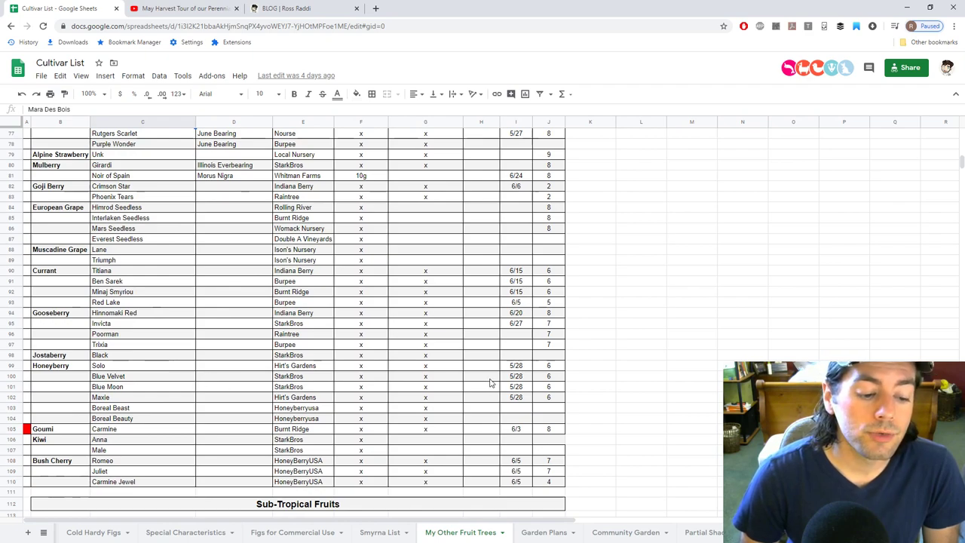
pyautogui.scroll(-3, 148, 407)
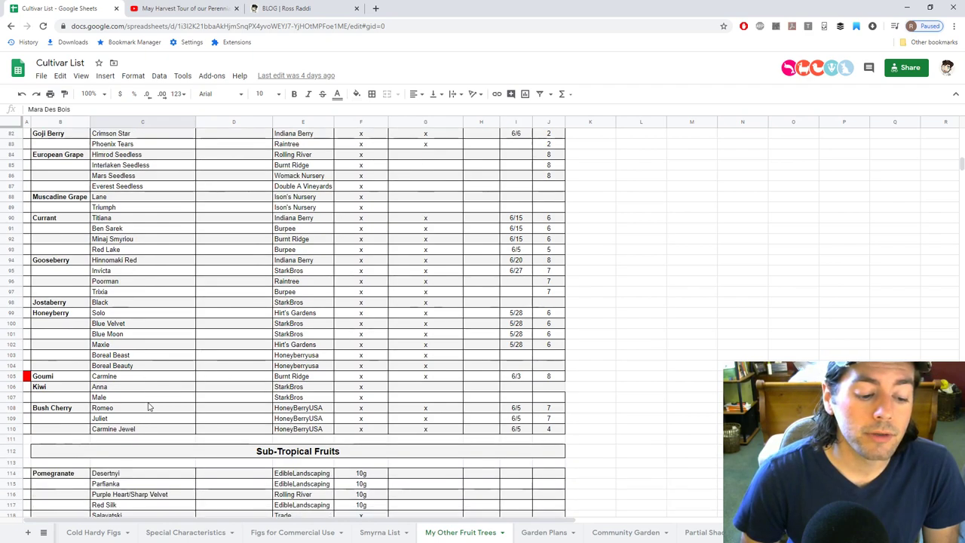
pyautogui.scroll(5, 148, 407)
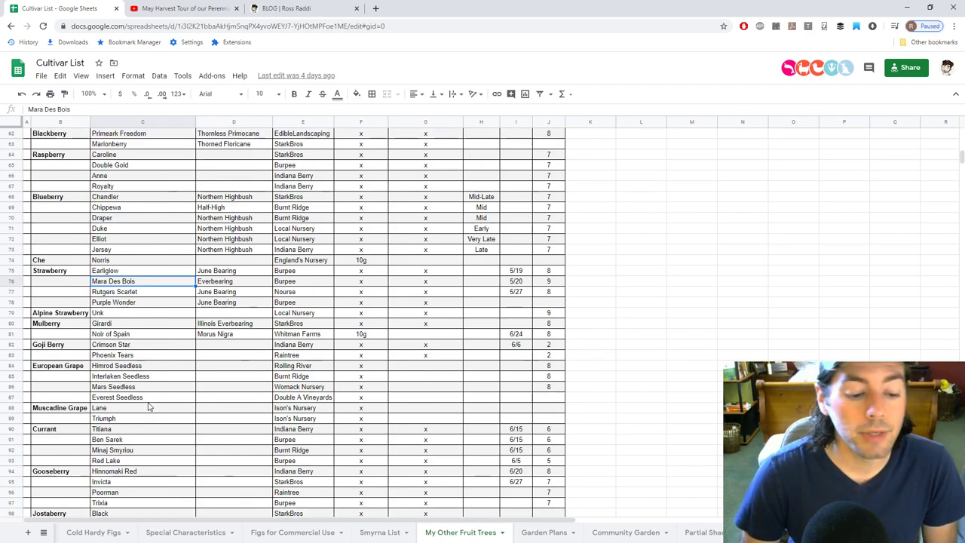
pyautogui.scroll(5, 148, 407)
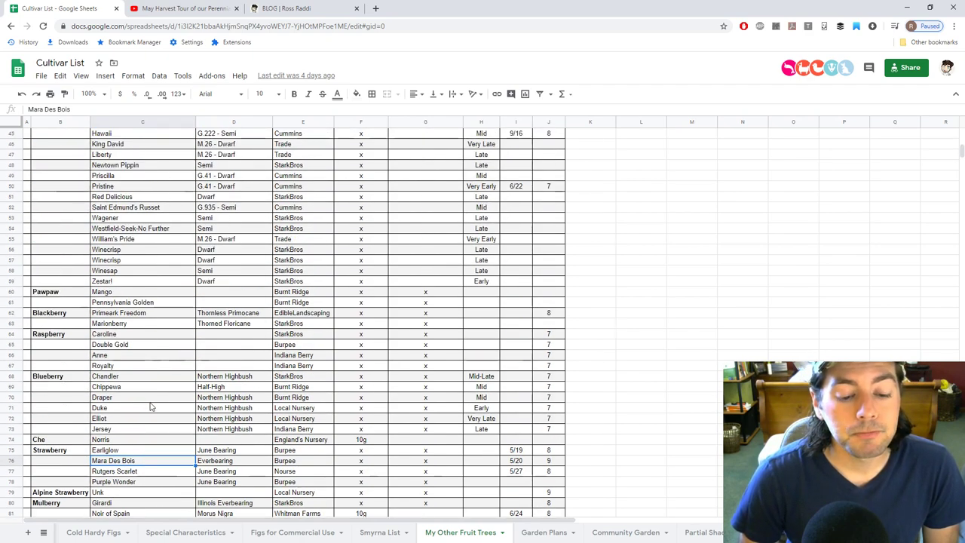
pyautogui.scroll(-5, 150, 407)
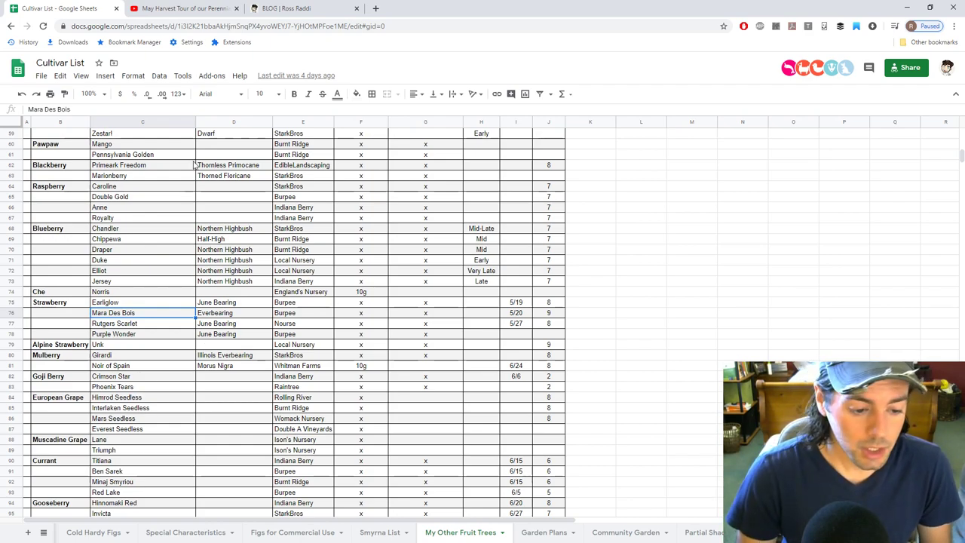
pyautogui.moveTo(151, 189); pyautogui.dragTo(146, 220)
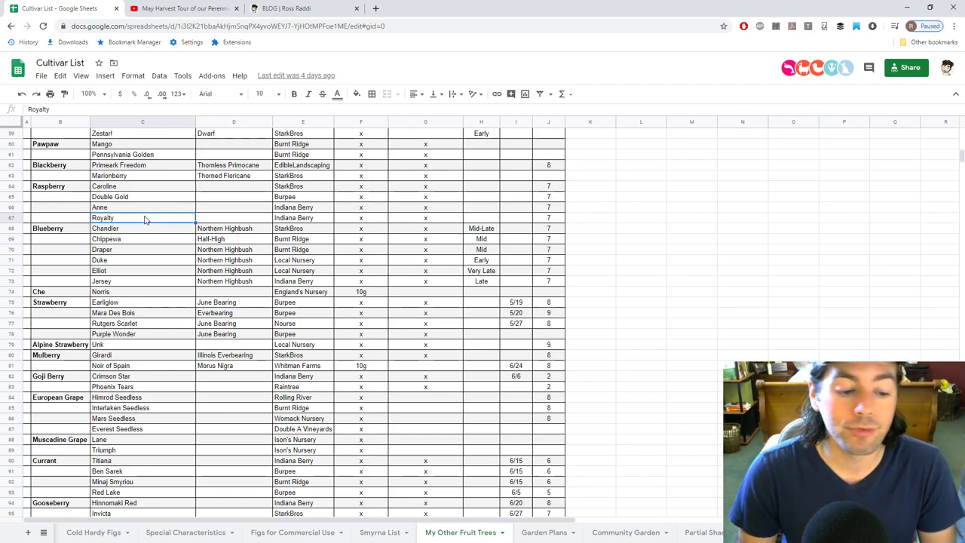
pyautogui.scroll(-2, 141, 226)
pyautogui.scroll(-2, 138, 234)
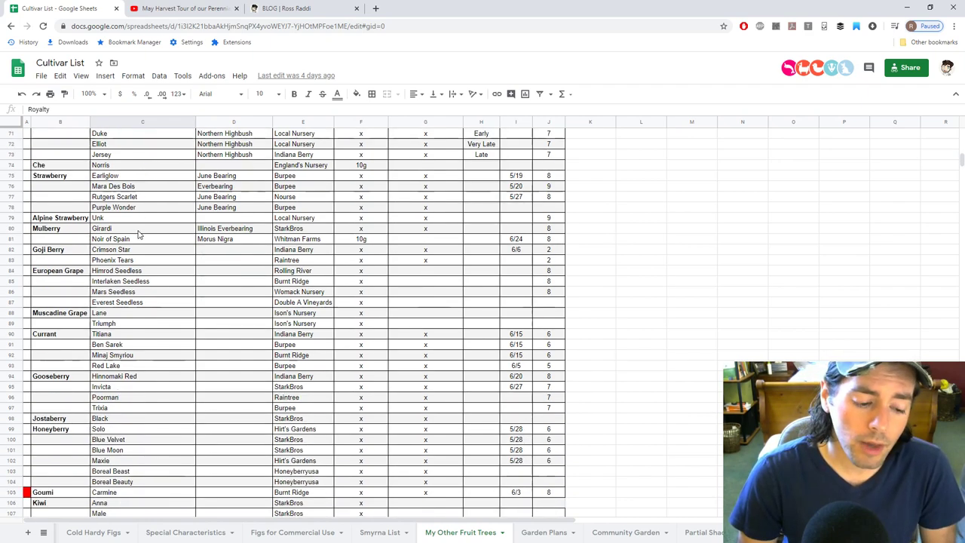
pyautogui.scroll(-2, 141, 297)
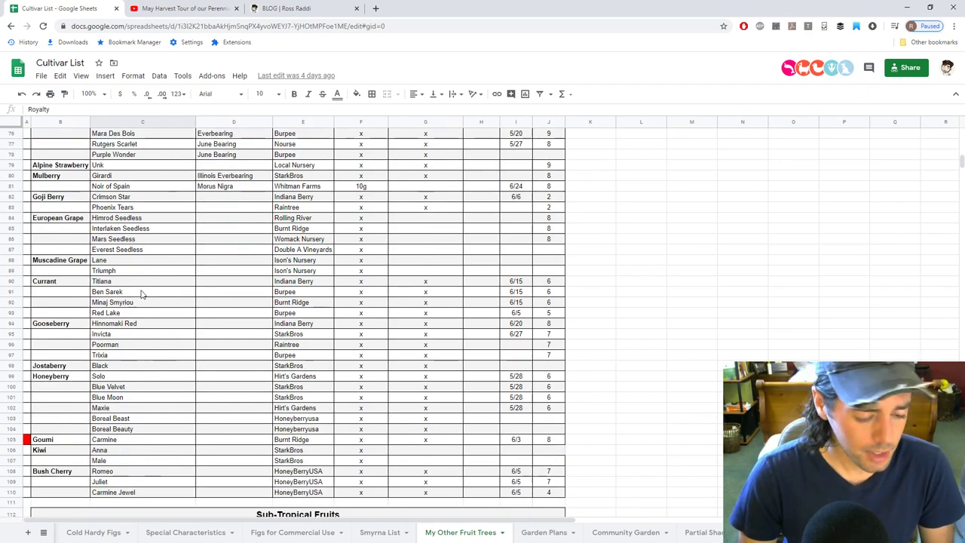
pyautogui.scroll(2, 141, 293)
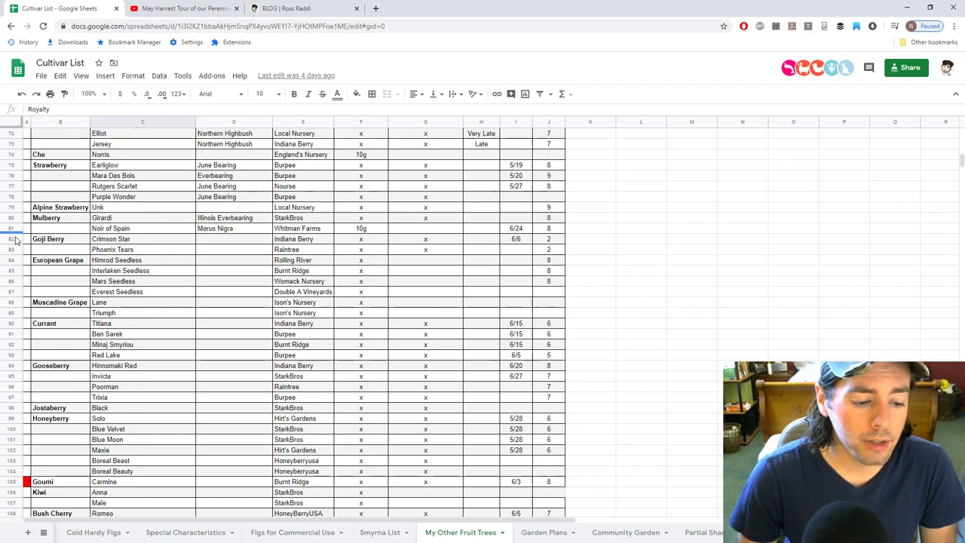
# Step: Fill cells B82:J83 (Goji Berry Crimson Star and Phoenix Tears) with red
pyautogui.moveTo(13, 239); pyautogui.dragTo(14, 249)
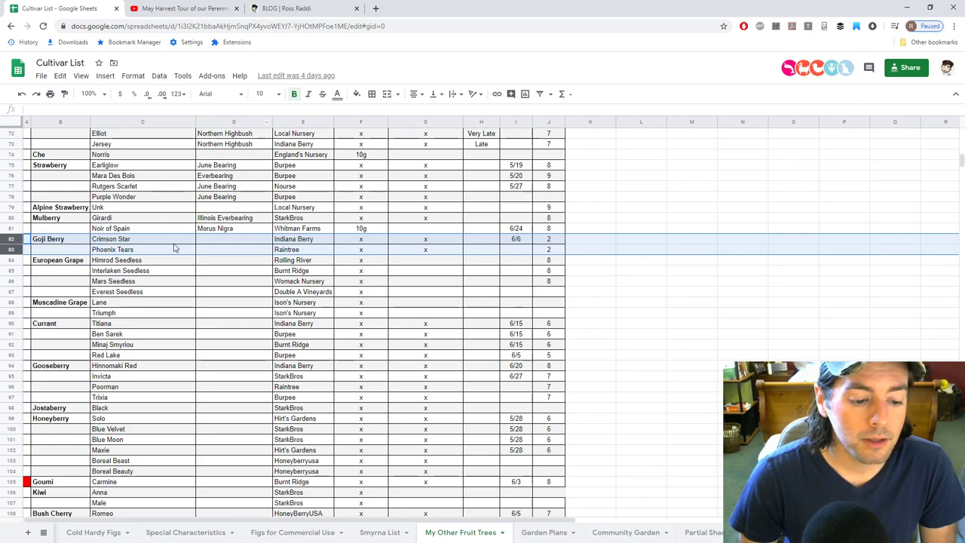
pyautogui.moveTo(43, 242); pyautogui.dragTo(548, 257)
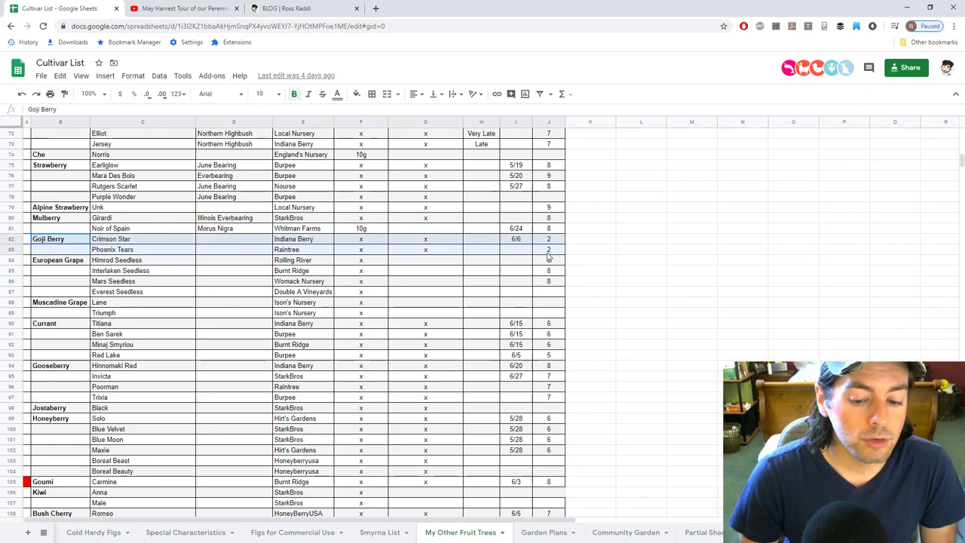
pyautogui.click(357, 93)
pyautogui.click(372, 143)
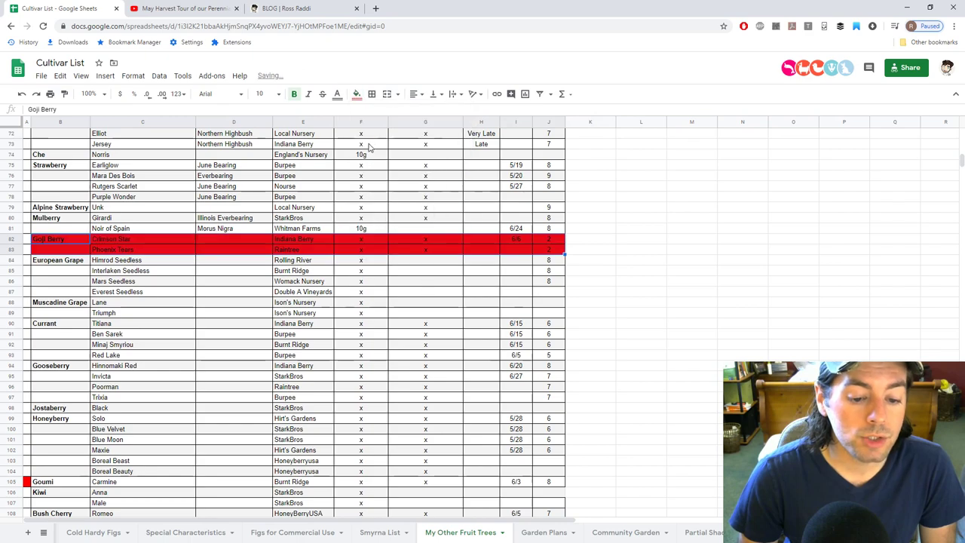
pyautogui.click(231, 276)
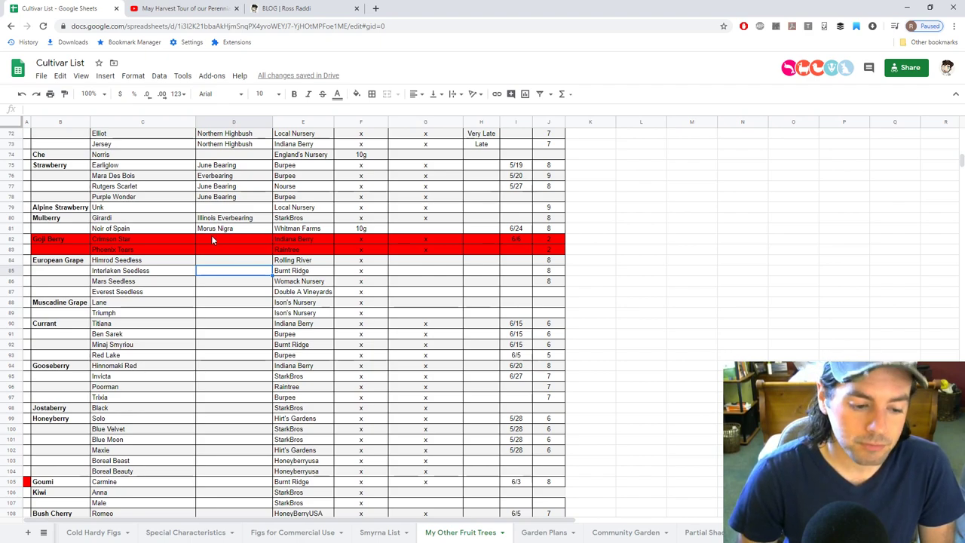
pyautogui.click(75, 221)
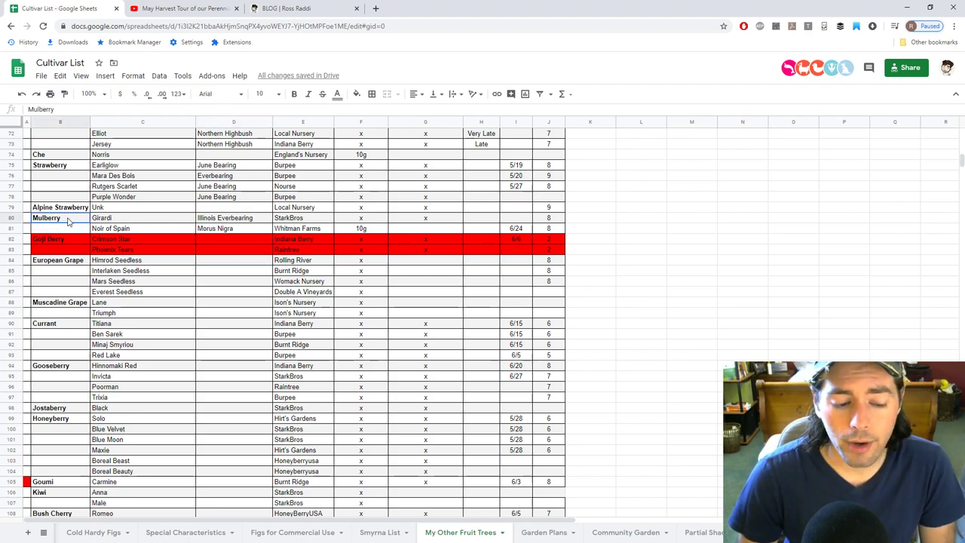
pyautogui.moveTo(75, 220); pyautogui.dragTo(558, 220)
pyautogui.click(171, 222)
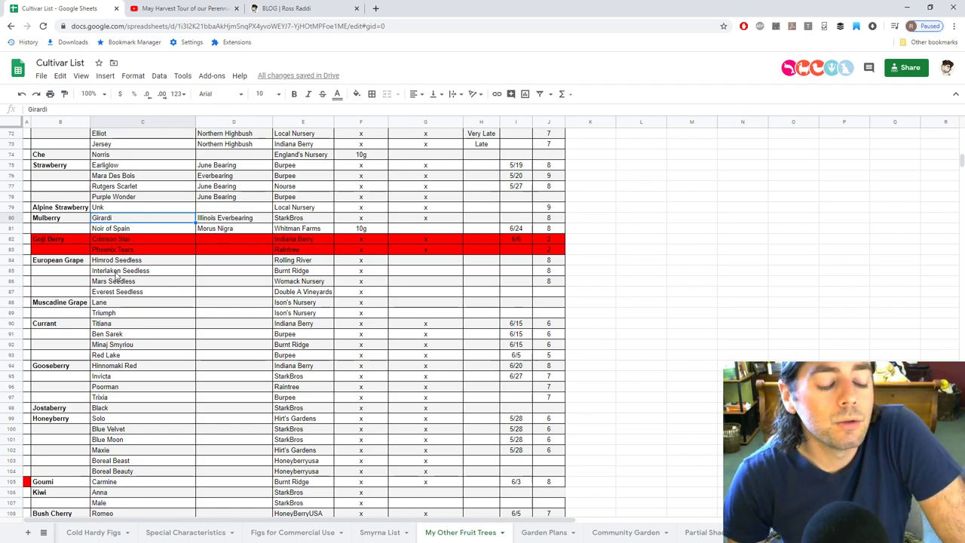
pyautogui.scroll(-1, 117, 276)
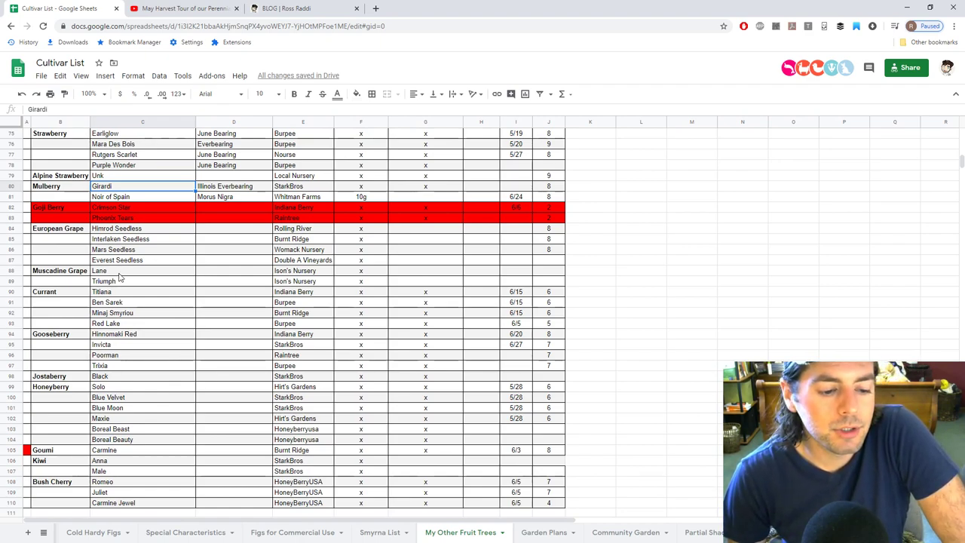
pyautogui.scroll(-1, 119, 277)
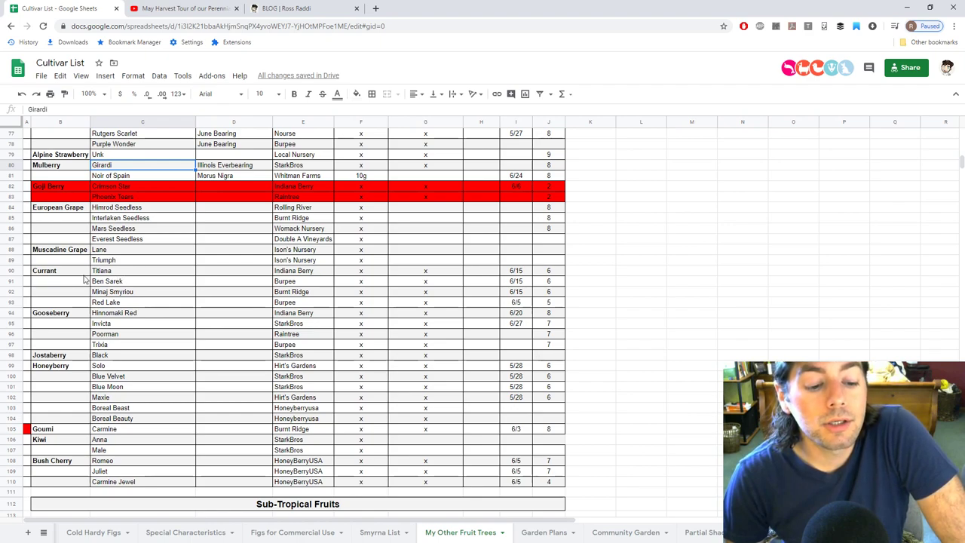
pyautogui.moveTo(121, 273); pyautogui.dragTo(508, 301)
pyautogui.click(521, 303)
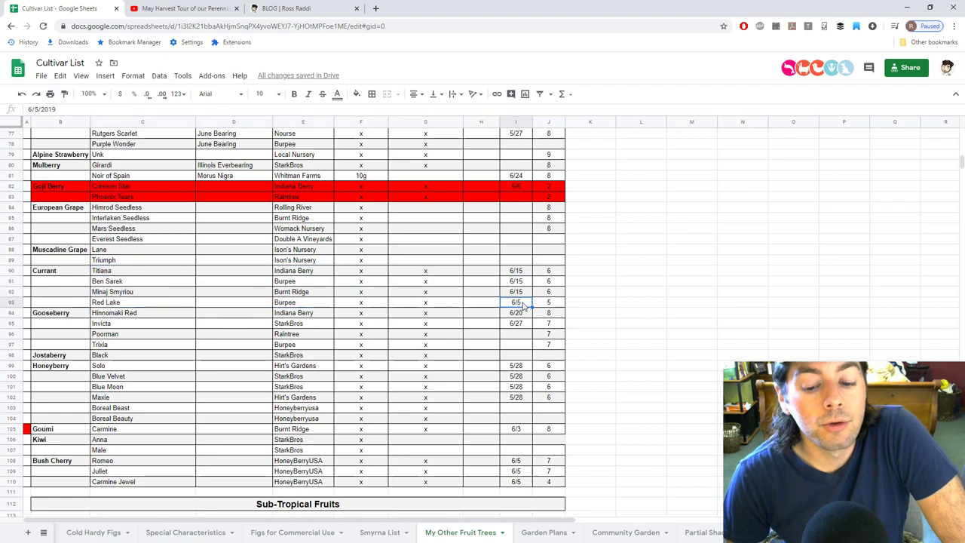
pyautogui.click(156, 306)
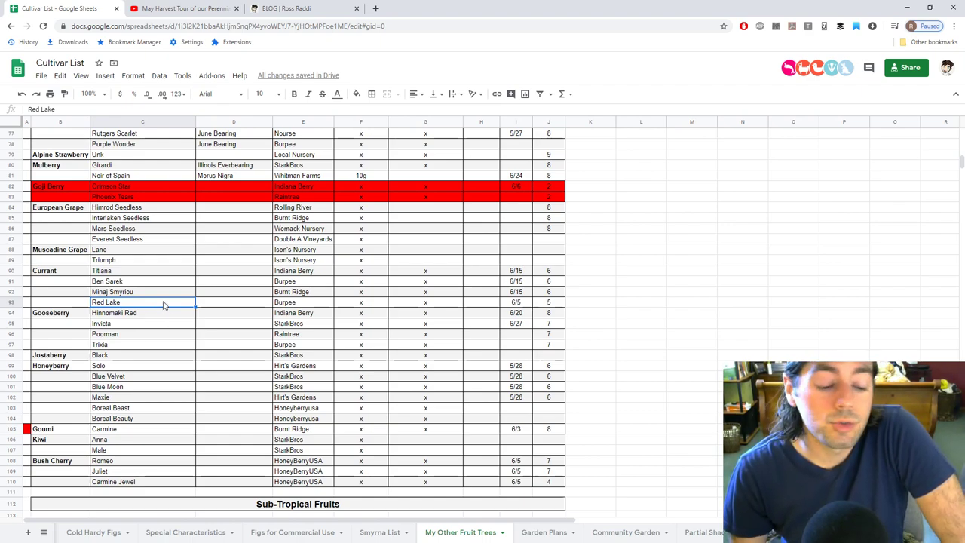
pyautogui.moveTo(164, 304); pyautogui.dragTo(516, 304)
pyautogui.click(517, 304)
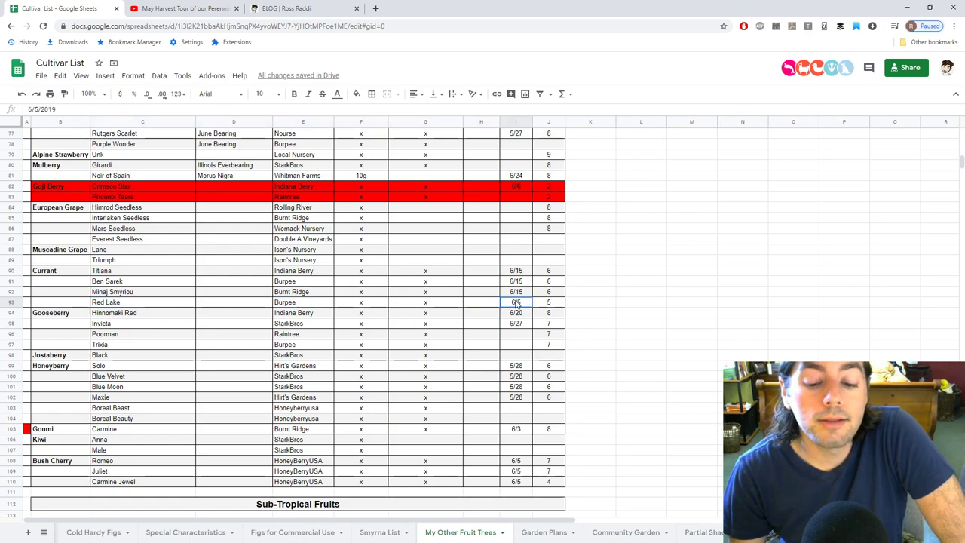
pyautogui.click(168, 305)
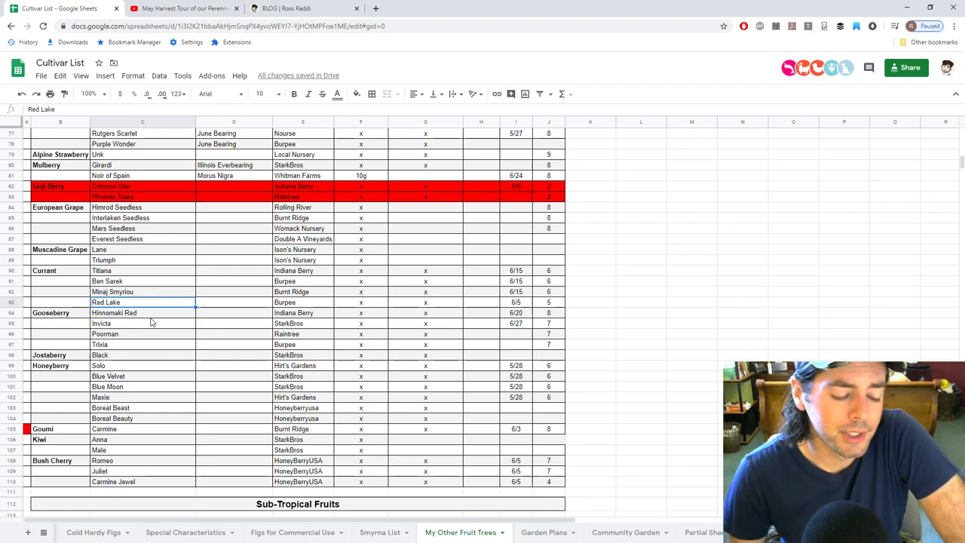
pyautogui.scroll(-2, 158, 334)
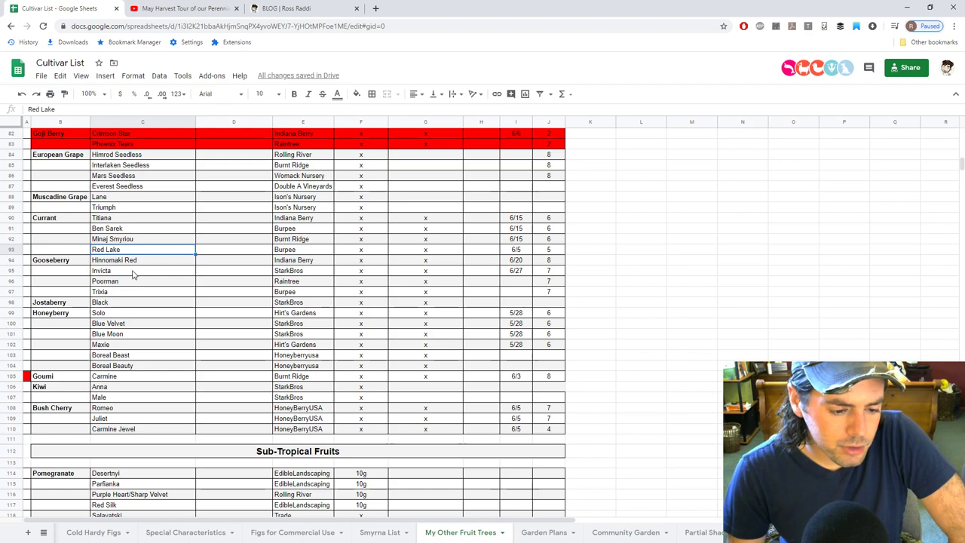
pyautogui.scroll(-1, 132, 274)
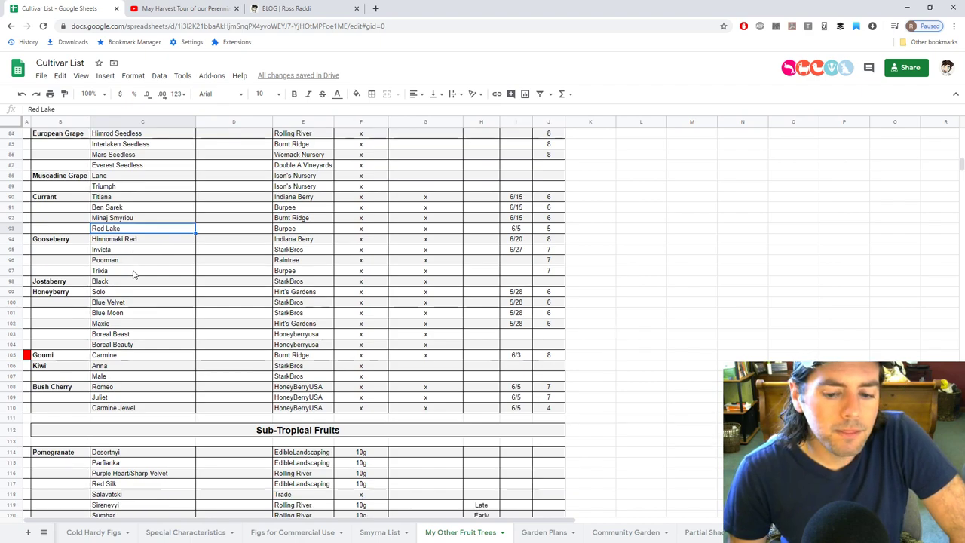
pyautogui.scroll(-1, 132, 274)
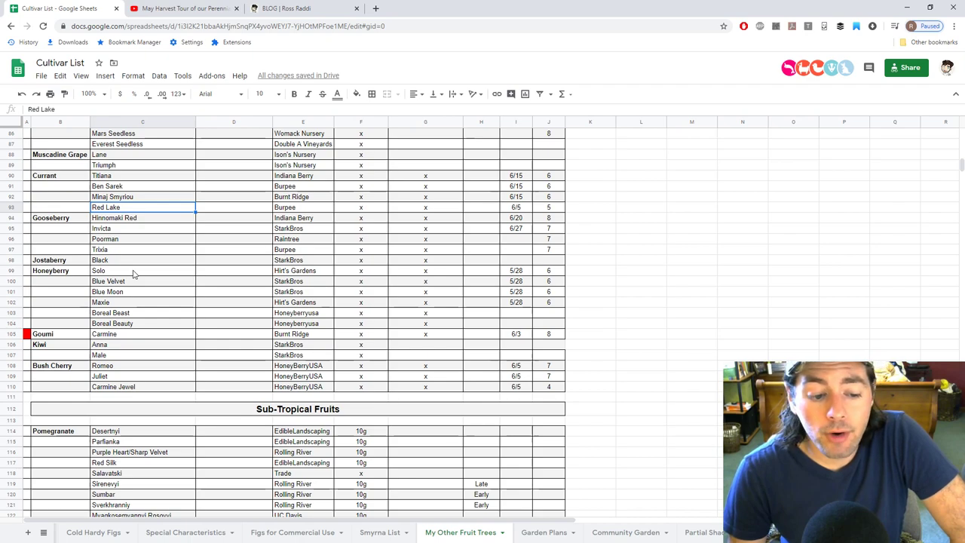
pyautogui.moveTo(514, 218); pyautogui.dragTo(515, 229)
pyautogui.click(511, 239)
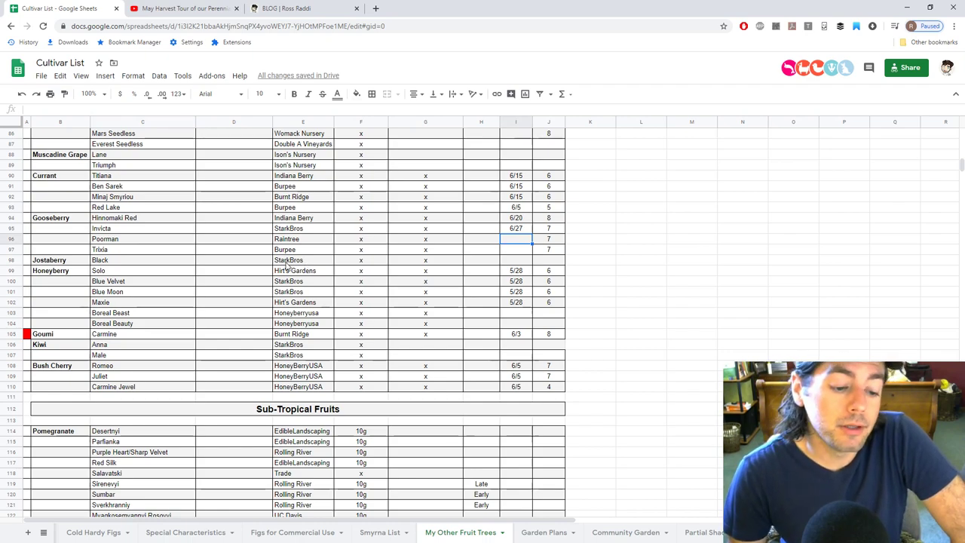
pyautogui.scroll(-3, 286, 264)
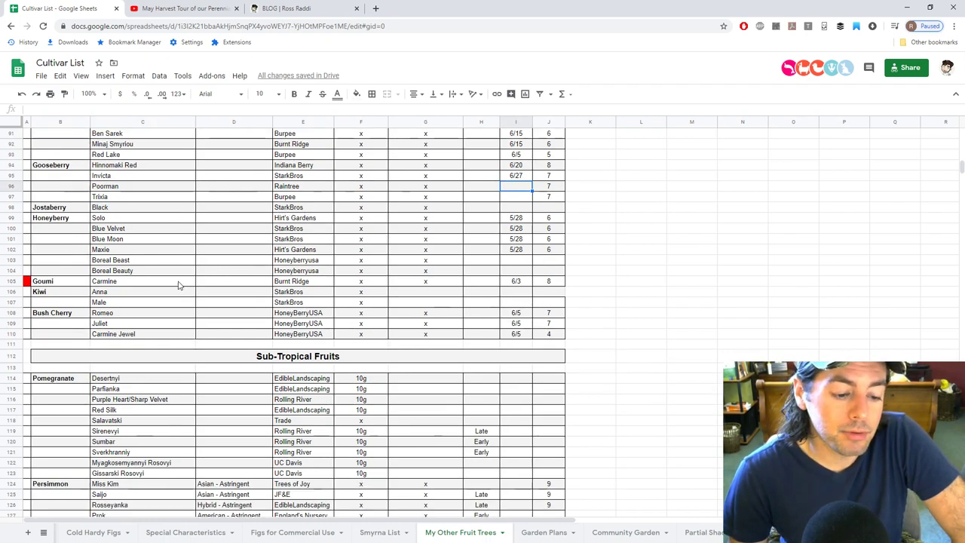
pyautogui.scroll(-1, 179, 287)
pyautogui.scroll(1, 171, 286)
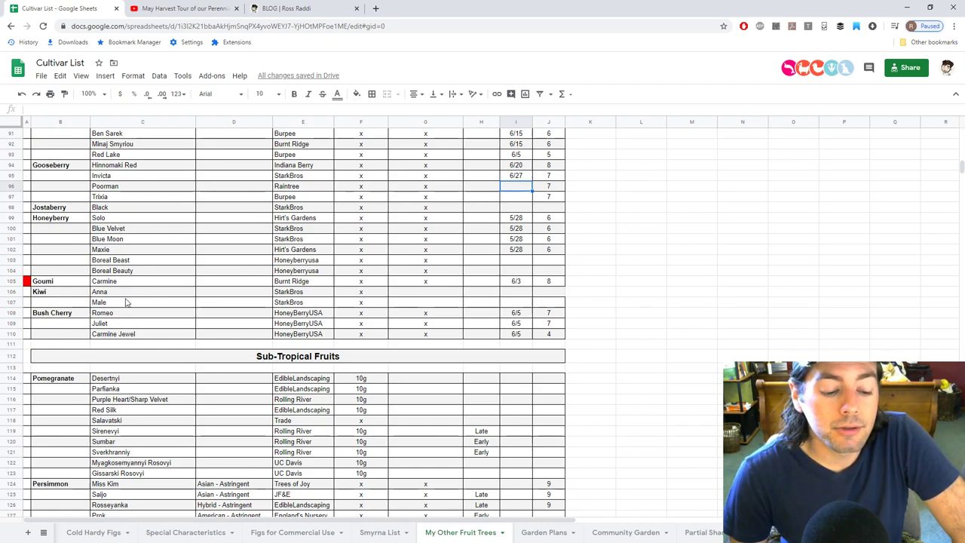
pyautogui.scroll(-2, 126, 300)
pyautogui.moveTo(75, 261); pyautogui.dragTo(515, 279)
pyautogui.click(513, 279)
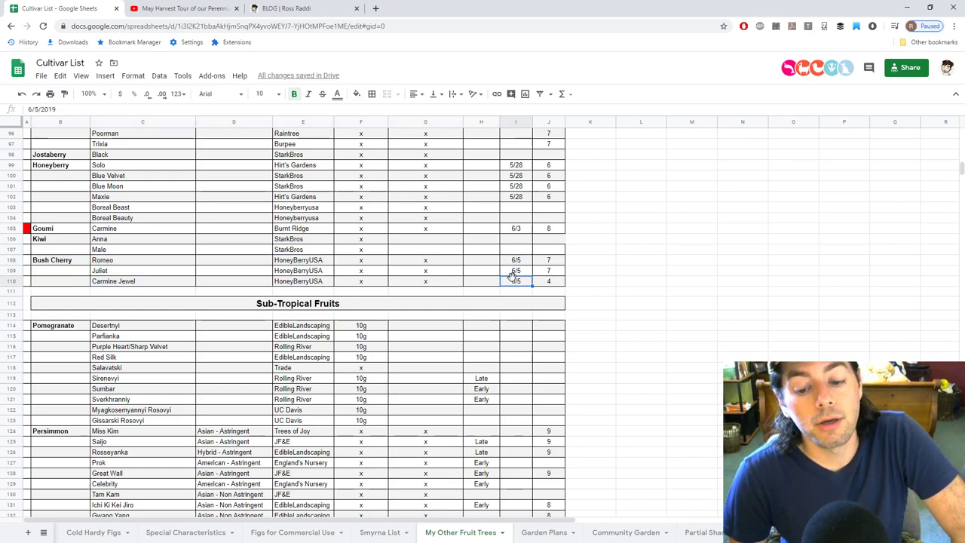
pyautogui.moveTo(121, 264); pyautogui.dragTo(141, 283)
pyautogui.click(169, 275)
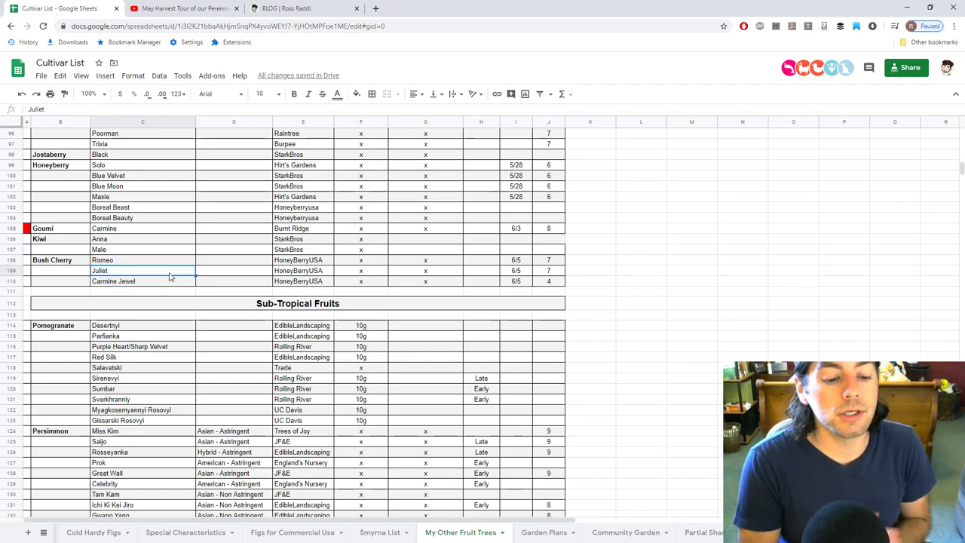
# Step: Fill the Bush Cherry Carmine Jewel row, C110:J110, with red
pyautogui.moveTo(168, 279); pyautogui.dragTo(556, 278)
pyautogui.moveTo(118, 285); pyautogui.dragTo(547, 285)
pyautogui.click(356, 93)
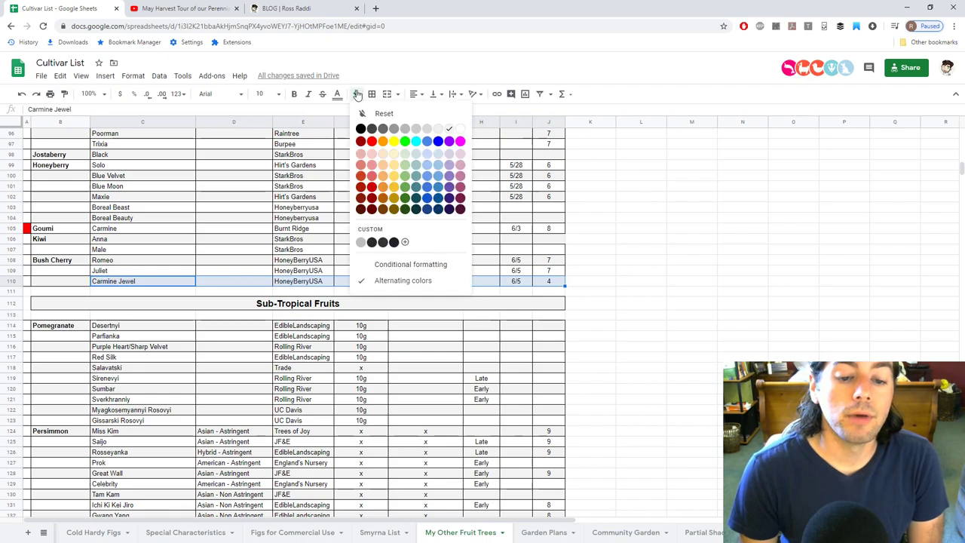
pyautogui.click(371, 141)
pyautogui.click(215, 240)
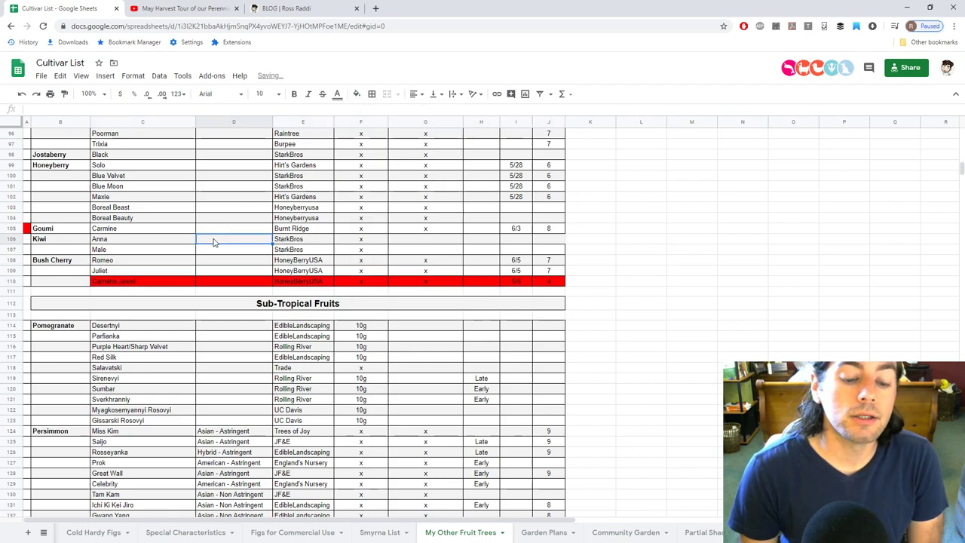
pyautogui.scroll(2, 210, 259)
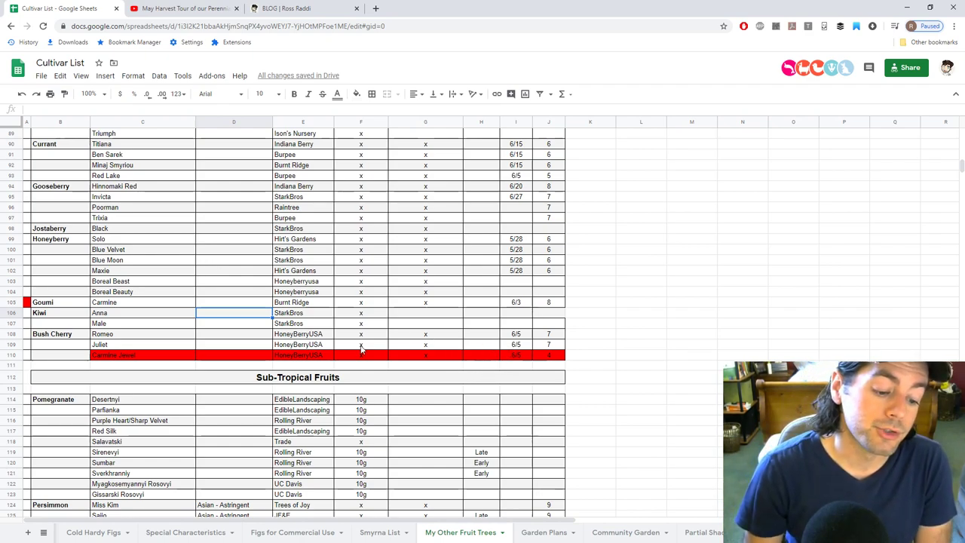
pyautogui.scroll(-2, 296, 333)
pyautogui.scroll(1, 296, 334)
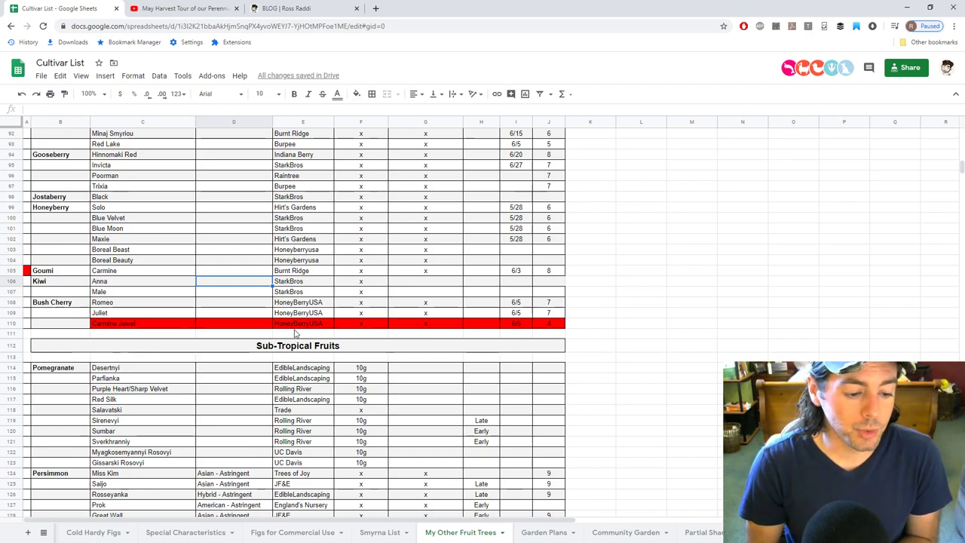
pyautogui.moveTo(161, 272); pyautogui.dragTo(518, 273)
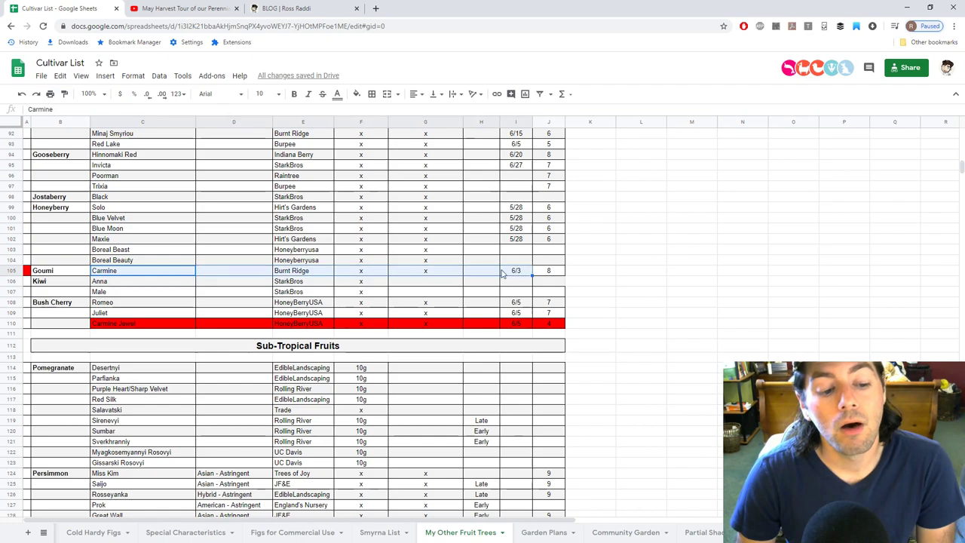
pyautogui.click(133, 277)
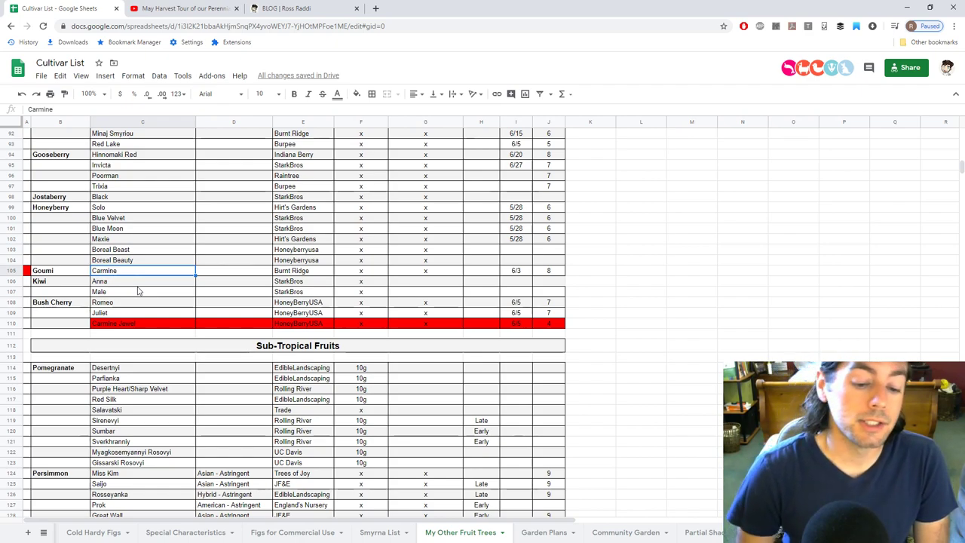
pyautogui.click(519, 272)
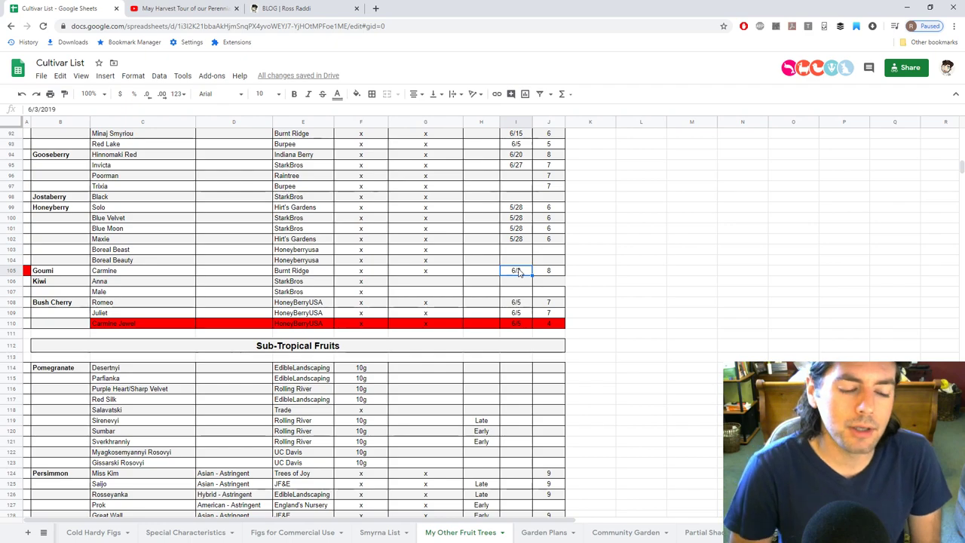
pyautogui.click(183, 210)
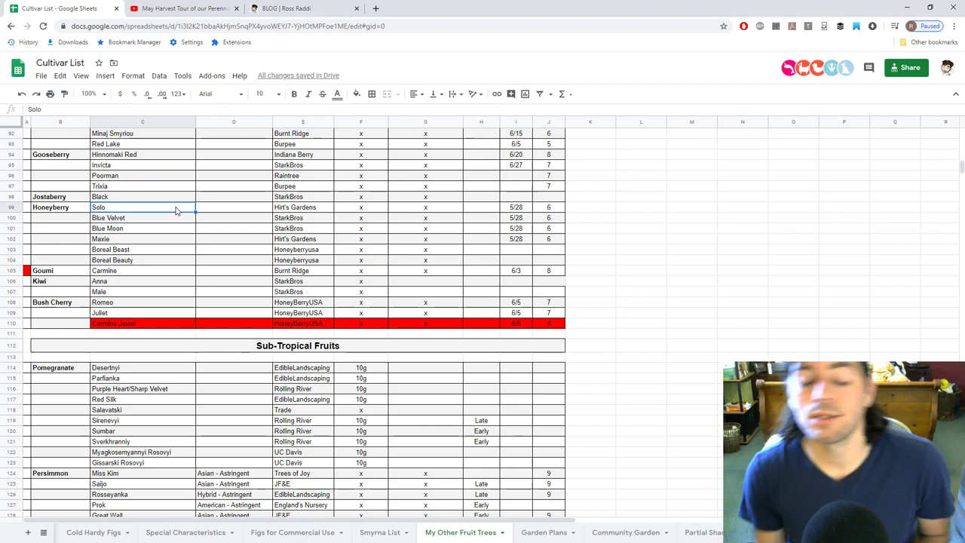
pyautogui.scroll(4, 166, 256)
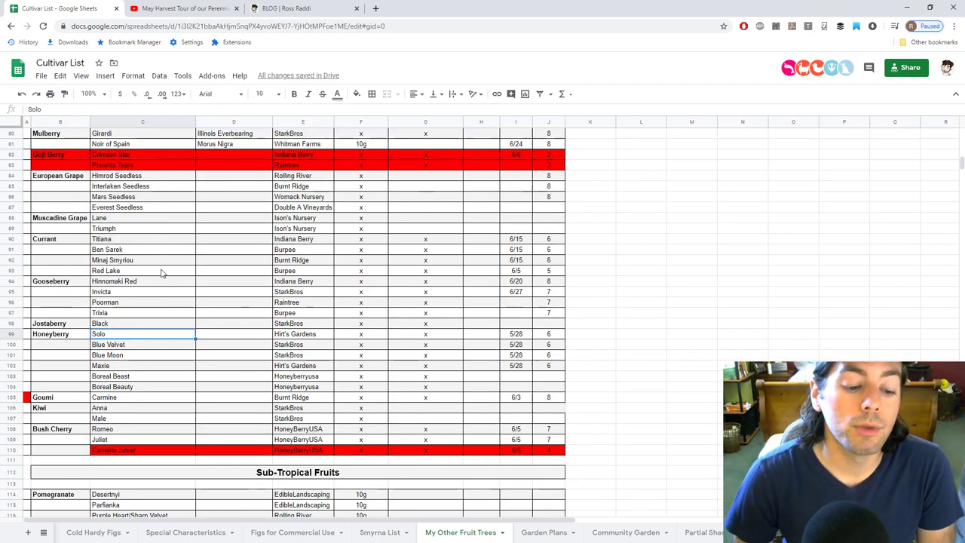
pyautogui.scroll(-2, 154, 279)
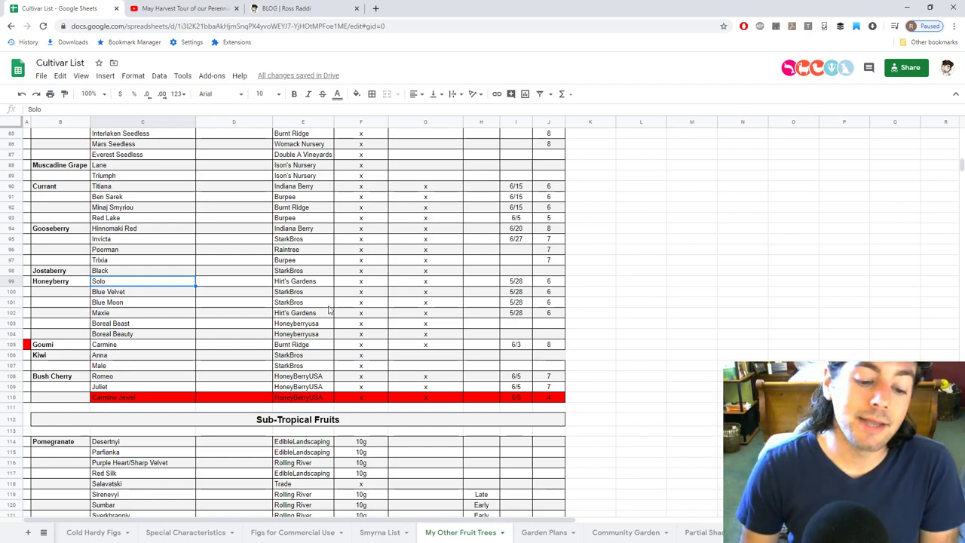
pyautogui.moveTo(520, 281); pyautogui.dragTo(524, 322)
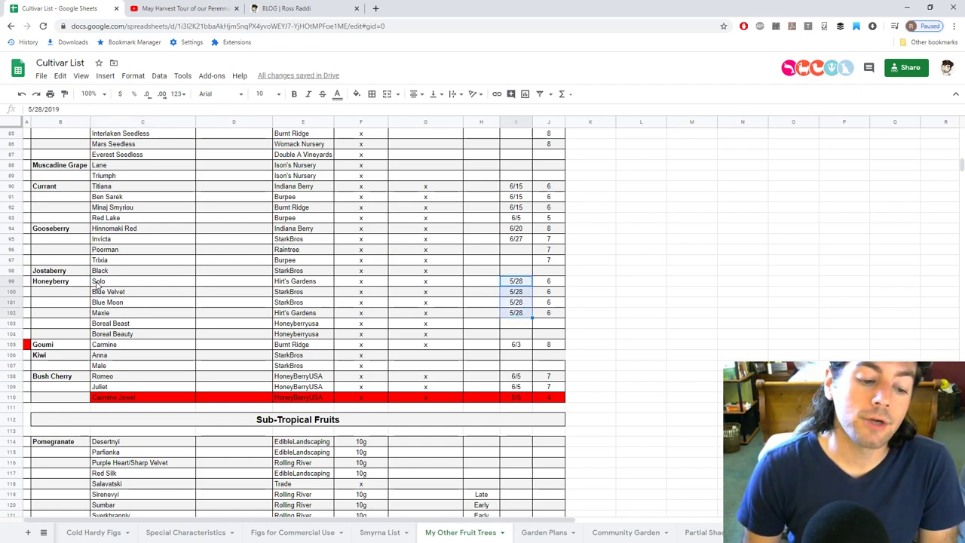
pyautogui.moveTo(97, 284); pyautogui.dragTo(164, 323)
pyautogui.moveTo(515, 281); pyautogui.dragTo(513, 313)
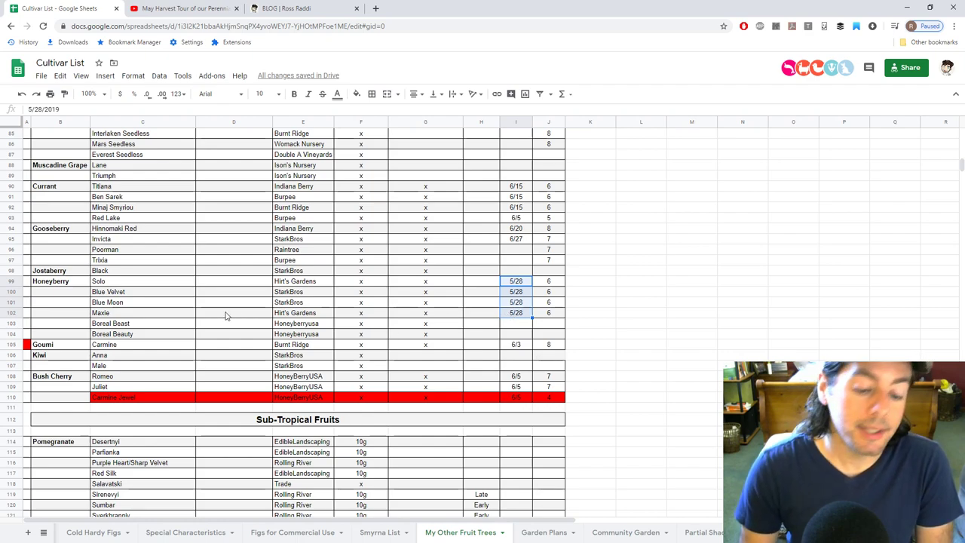
pyautogui.moveTo(121, 322); pyautogui.dragTo(116, 339)
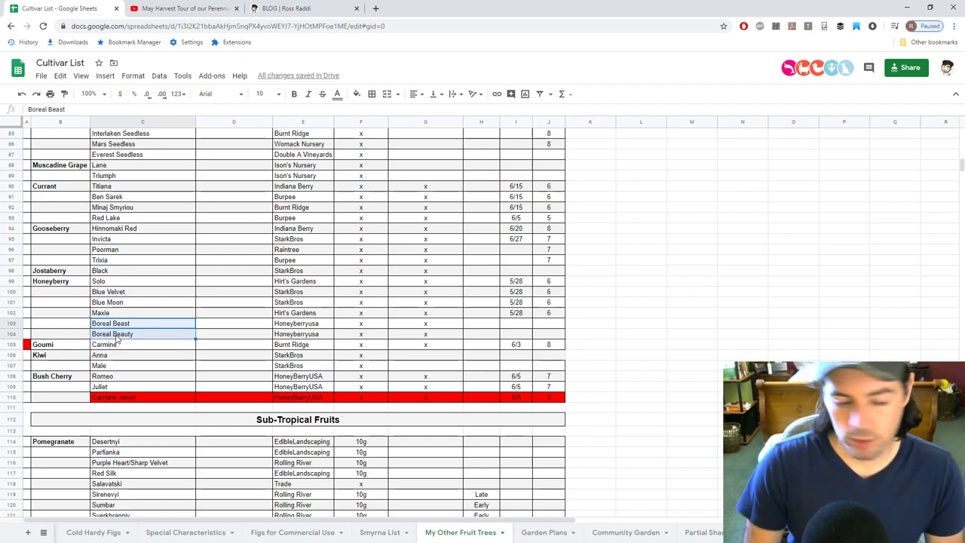
pyautogui.click(151, 315)
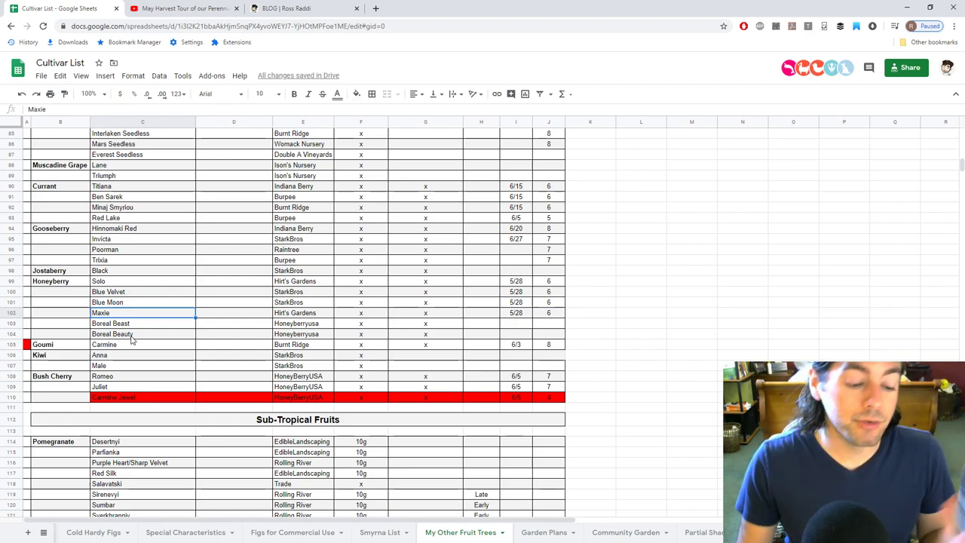
pyautogui.scroll(3, 155, 343)
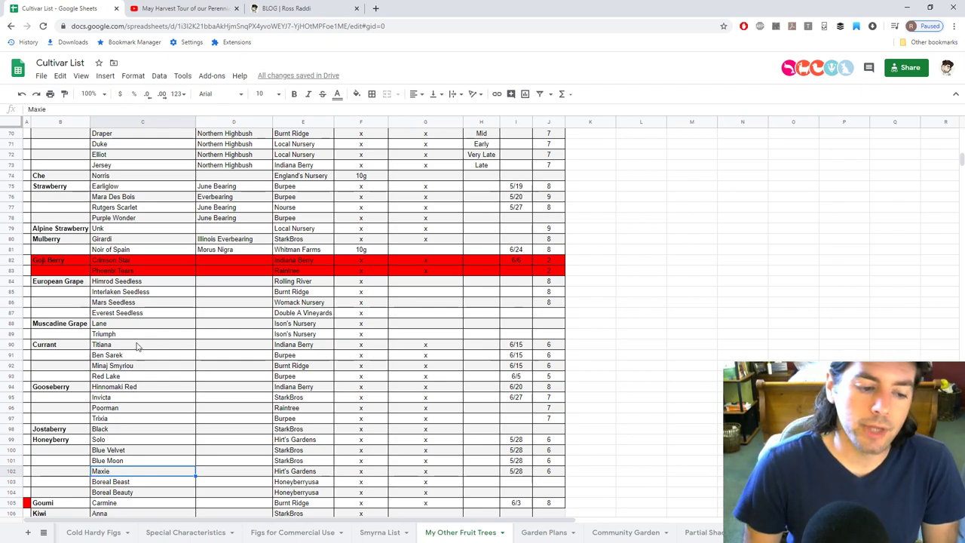
pyautogui.scroll(2, 140, 347)
pyautogui.scroll(3, 140, 345)
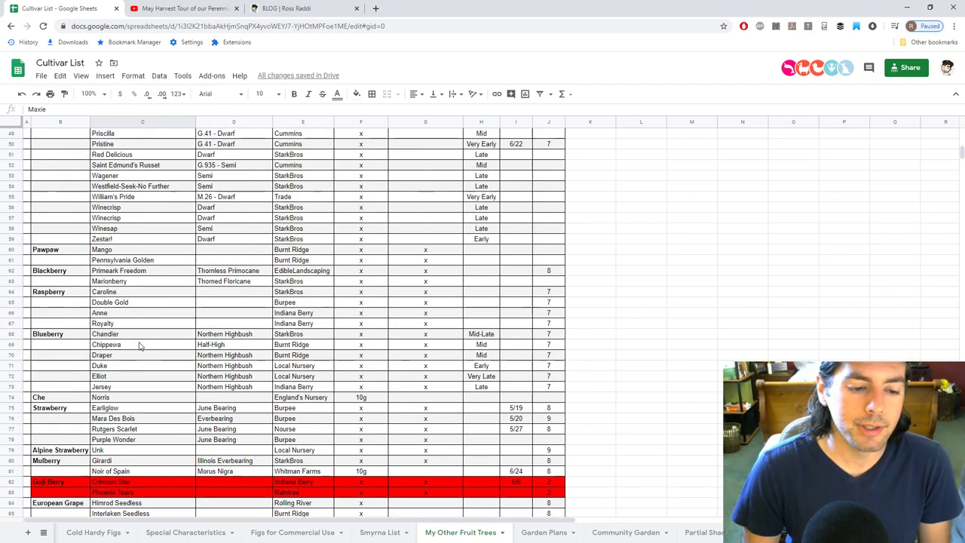
pyautogui.scroll(-3, 139, 345)
pyautogui.scroll(-3, 140, 345)
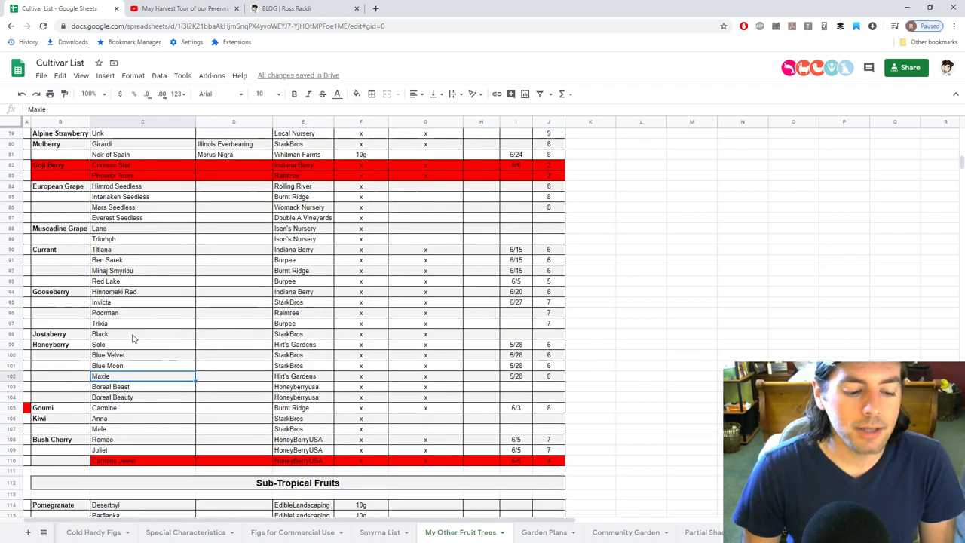
pyautogui.moveTo(141, 398)
pyautogui.mouseDown()
pyautogui.moveTo(144, 349)
pyautogui.moveTo(152, 400)
pyautogui.mouseUp()
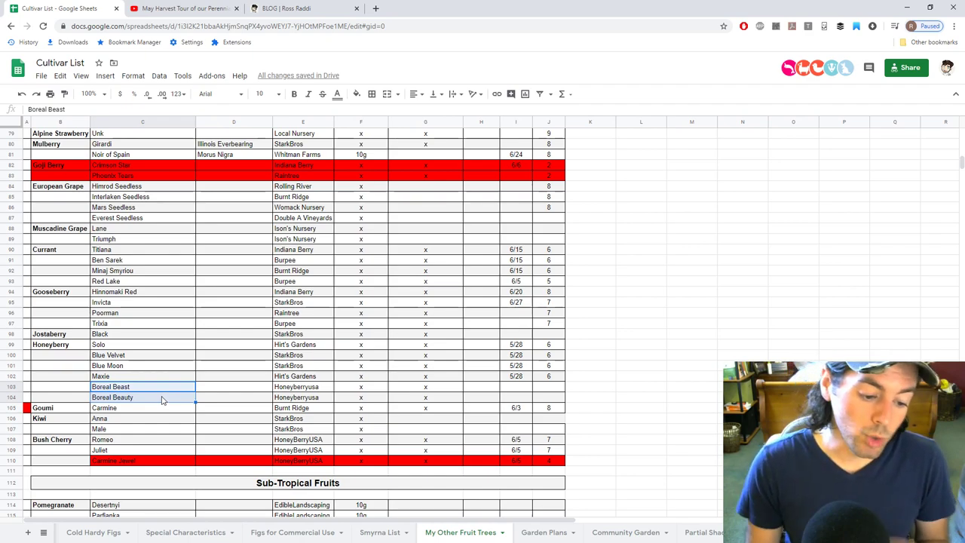
pyautogui.click(179, 377)
pyautogui.scroll(3, 139, 416)
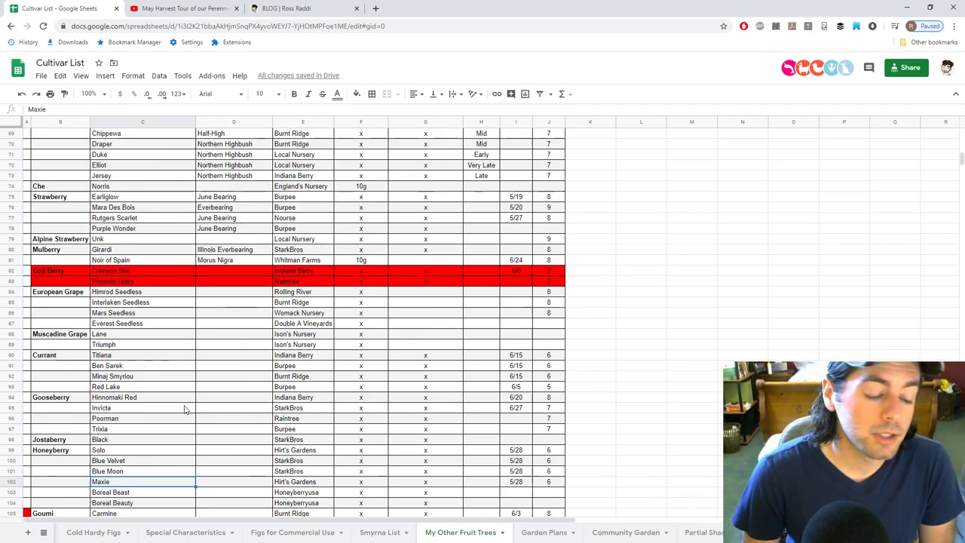
pyautogui.scroll(7, 136, 419)
pyautogui.scroll(9, 153, 411)
pyautogui.scroll(-4, 152, 407)
pyautogui.scroll(-11, 152, 407)
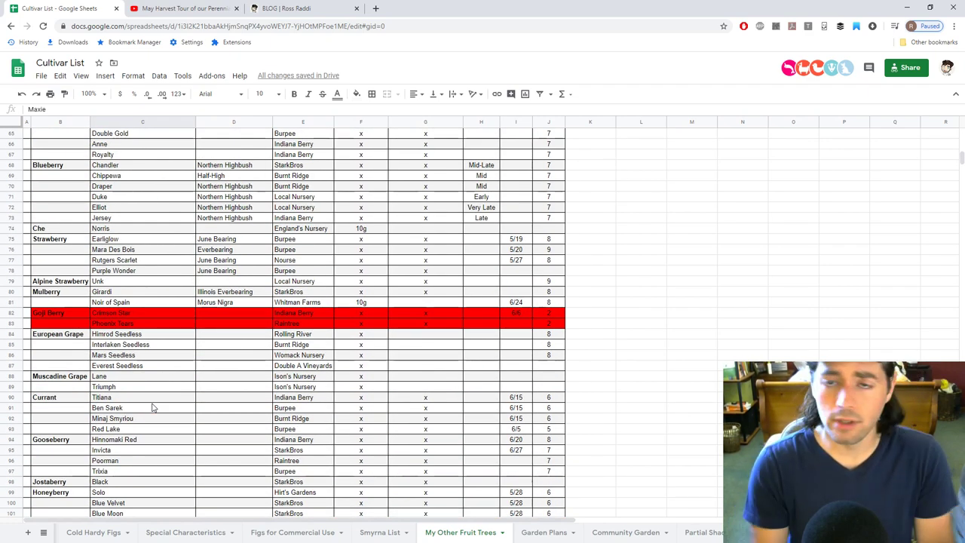
pyautogui.scroll(-7, 144, 376)
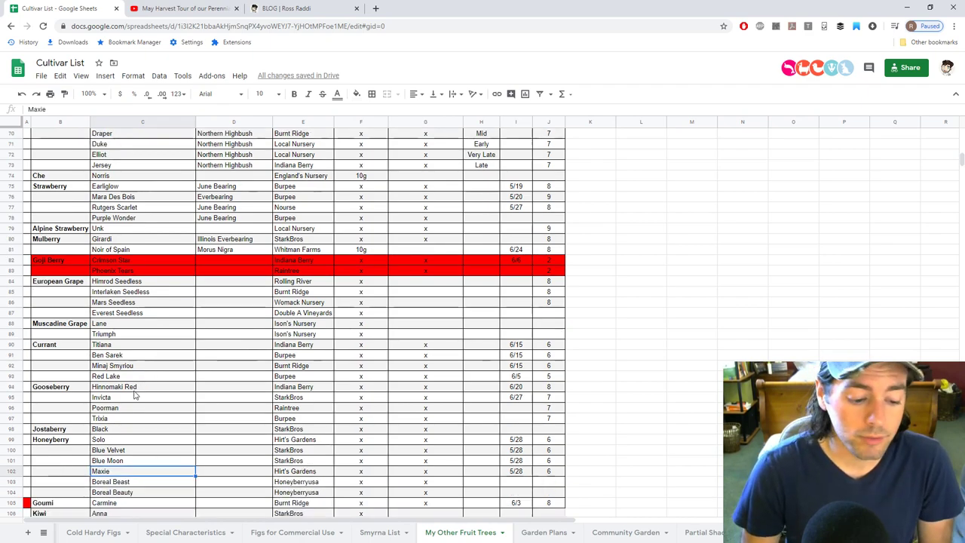
pyautogui.scroll(2, 128, 373)
pyautogui.scroll(3, 129, 380)
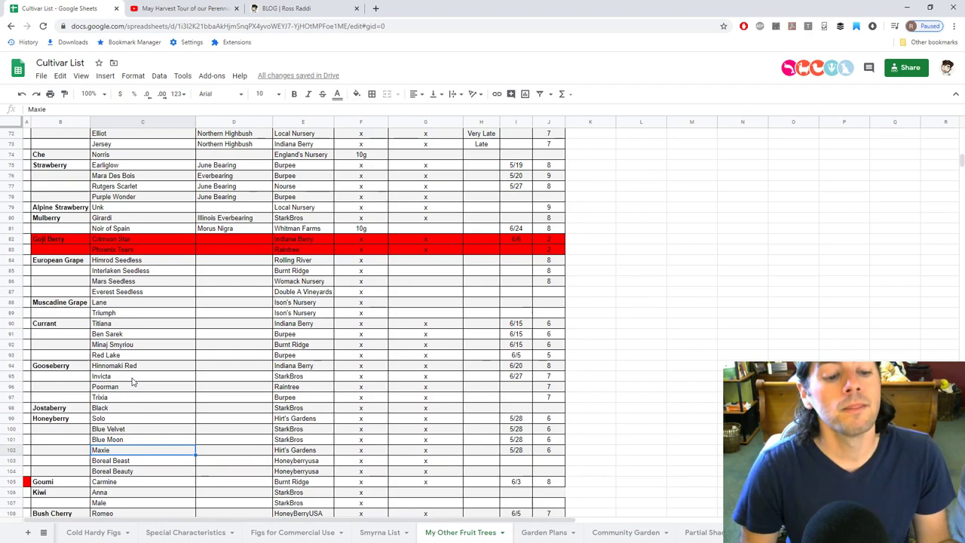
pyautogui.scroll(-2, 129, 392)
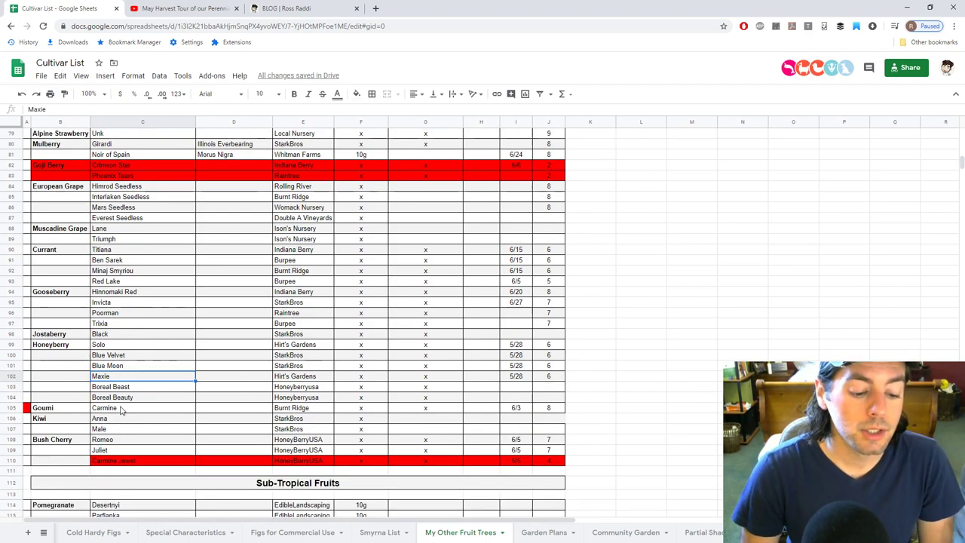
pyautogui.click(120, 408)
pyautogui.scroll(2, 121, 408)
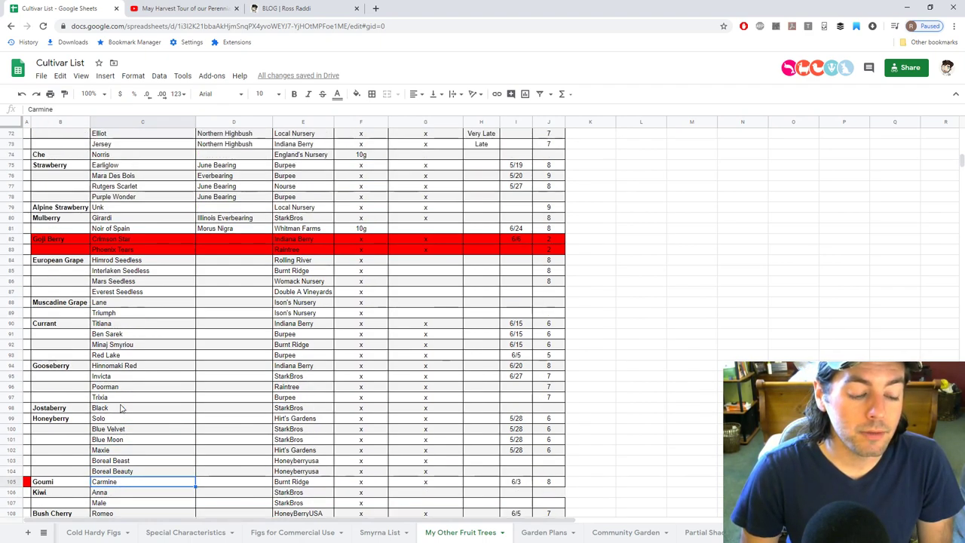
pyautogui.scroll(4, 120, 408)
pyautogui.scroll(-3, 120, 405)
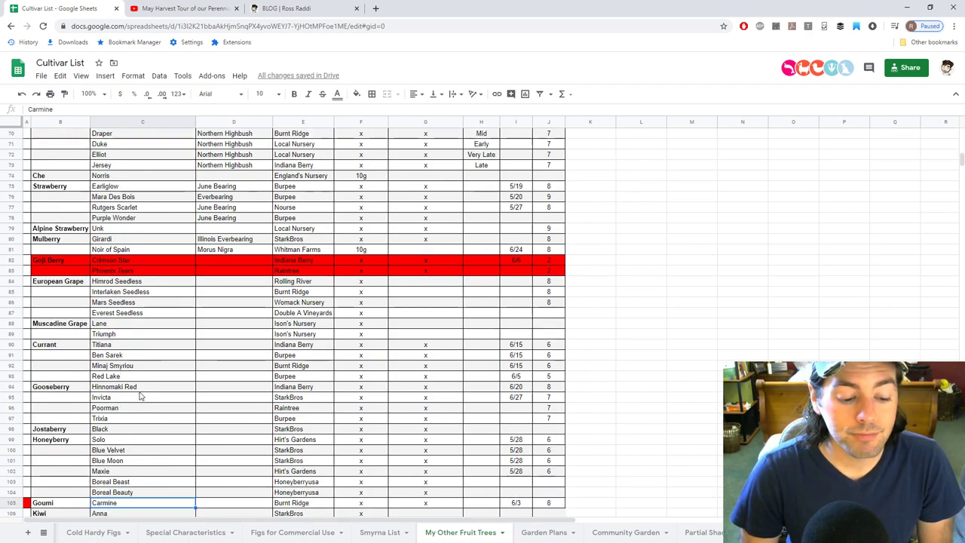
pyautogui.scroll(12, 142, 395)
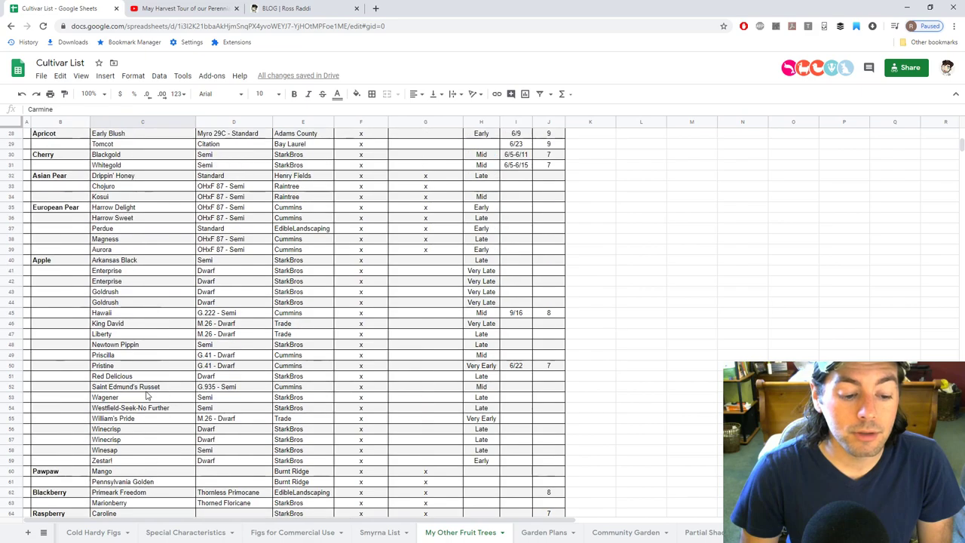
pyautogui.scroll(4, 147, 395)
pyautogui.scroll(5, 147, 395)
pyautogui.scroll(-16, 148, 392)
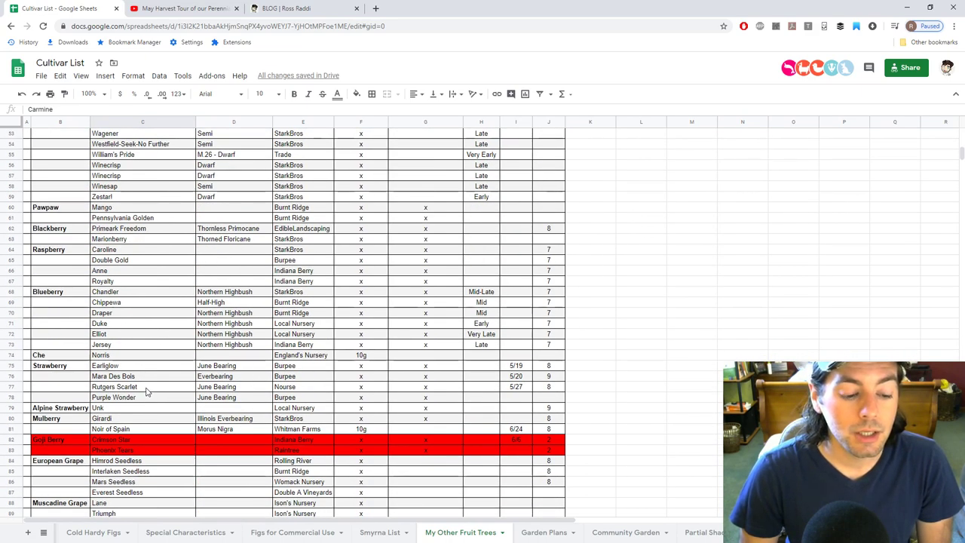
pyautogui.scroll(-5, 148, 392)
pyautogui.scroll(-2, 147, 391)
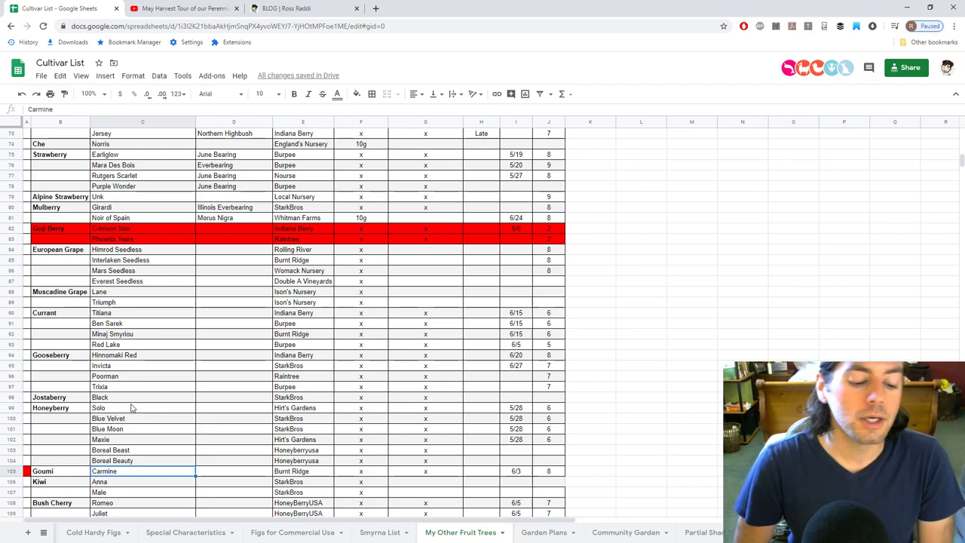
# Step: Check the Romeo and Juliet cherries and Anna kiwi, then scroll up past Zestar! to the list's top
pyautogui.scroll(-1, 130, 407)
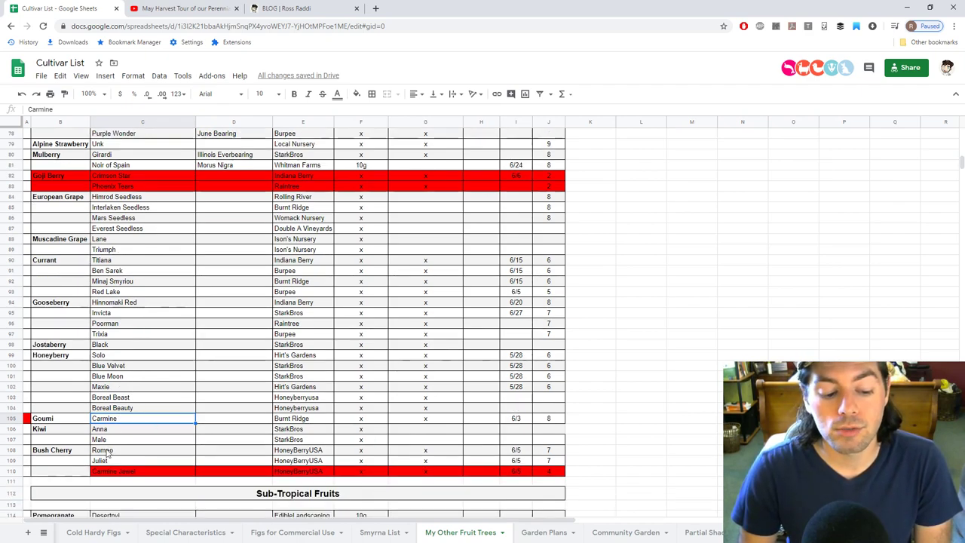
pyautogui.moveTo(106, 451); pyautogui.dragTo(110, 464)
pyautogui.click(155, 429)
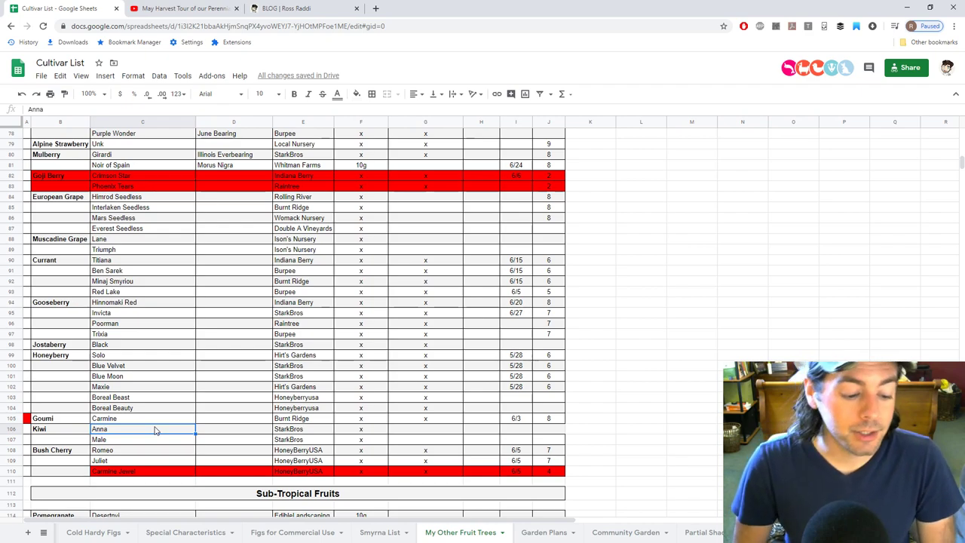
pyautogui.scroll(6, 143, 404)
pyautogui.click(131, 366)
pyautogui.scroll(6, 168, 357)
pyautogui.click(145, 365)
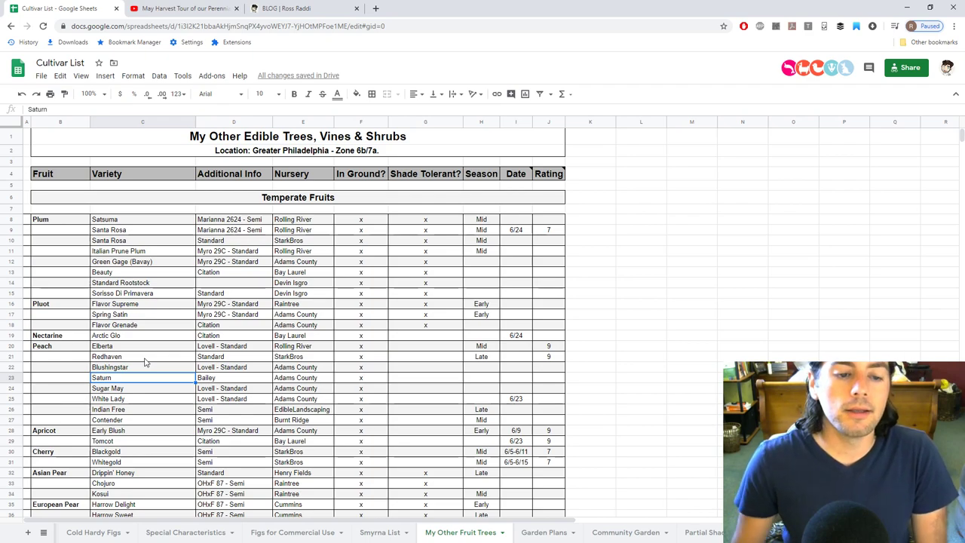
# Step: Switch to the figboss.com blog tab and browse the site's Videos page
pyautogui.click(329, 13)
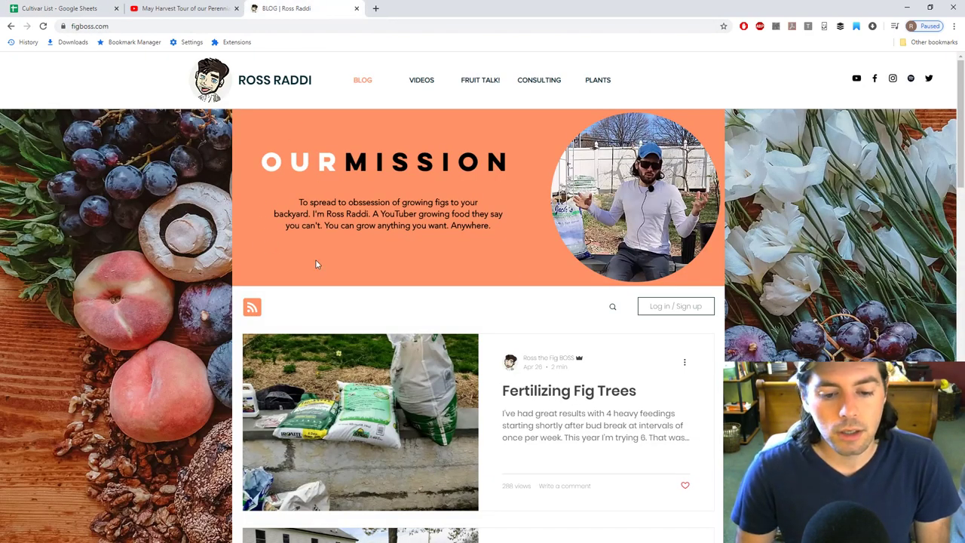
pyautogui.scroll(-6, 316, 261)
pyautogui.scroll(5, 318, 264)
pyautogui.scroll(2, 318, 264)
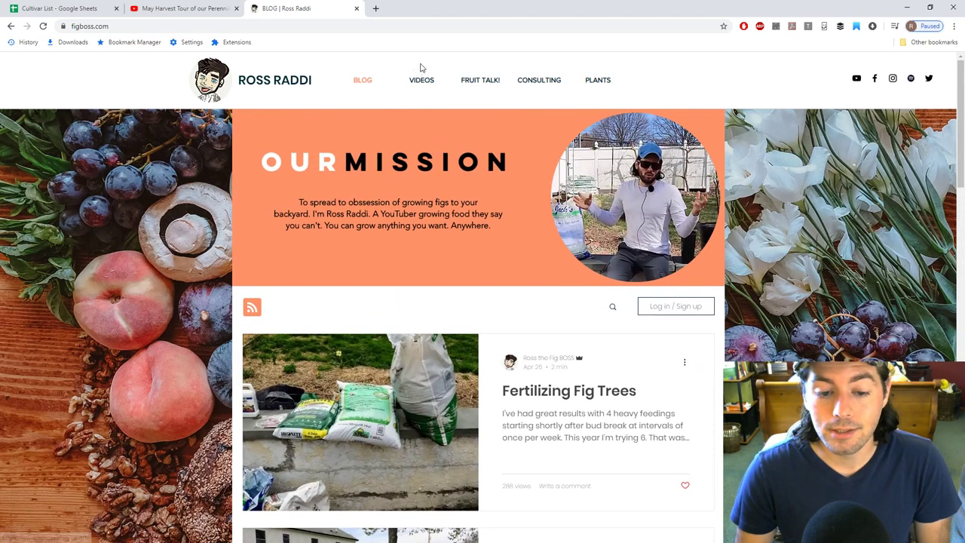
pyautogui.click(422, 81)
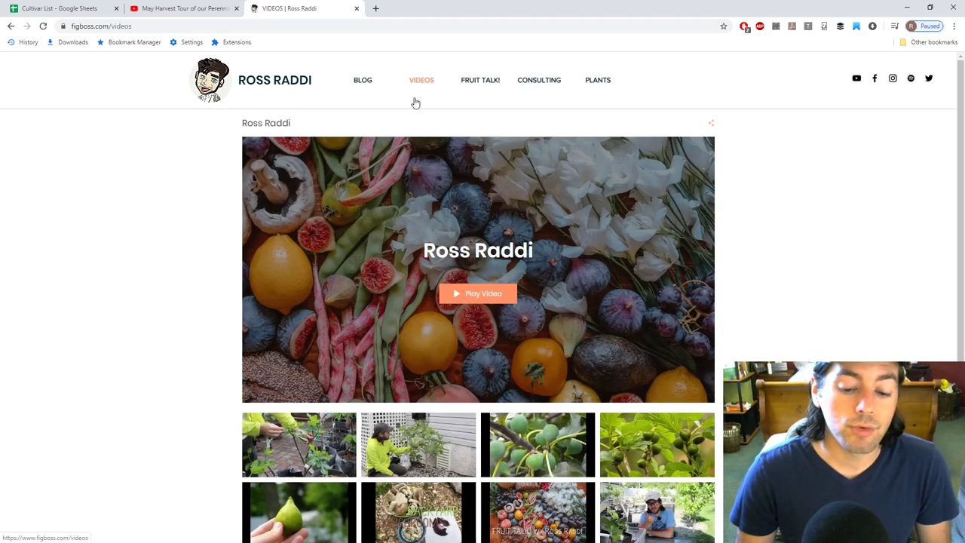
pyautogui.scroll(-3, 358, 249)
pyautogui.scroll(5, 362, 257)
# Step: Browse the Fruit Talk! podcast and Consulting pages, then return to the Blog home page
pyautogui.click(476, 85)
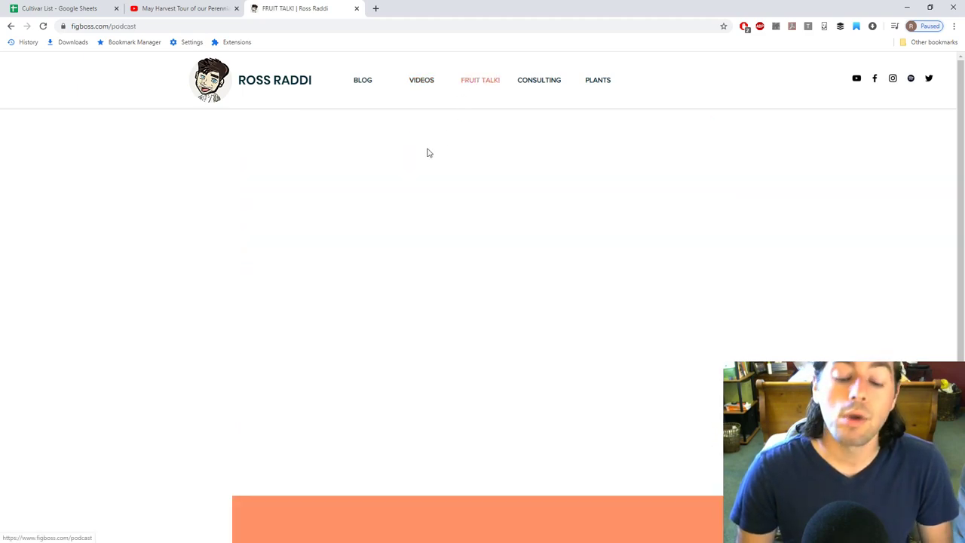
pyautogui.scroll(-2, 418, 309)
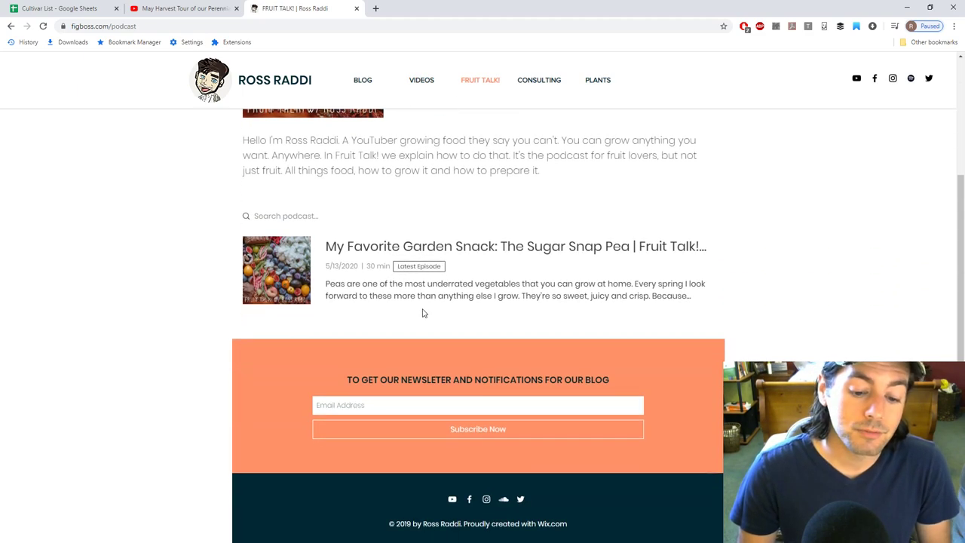
pyautogui.scroll(2, 423, 312)
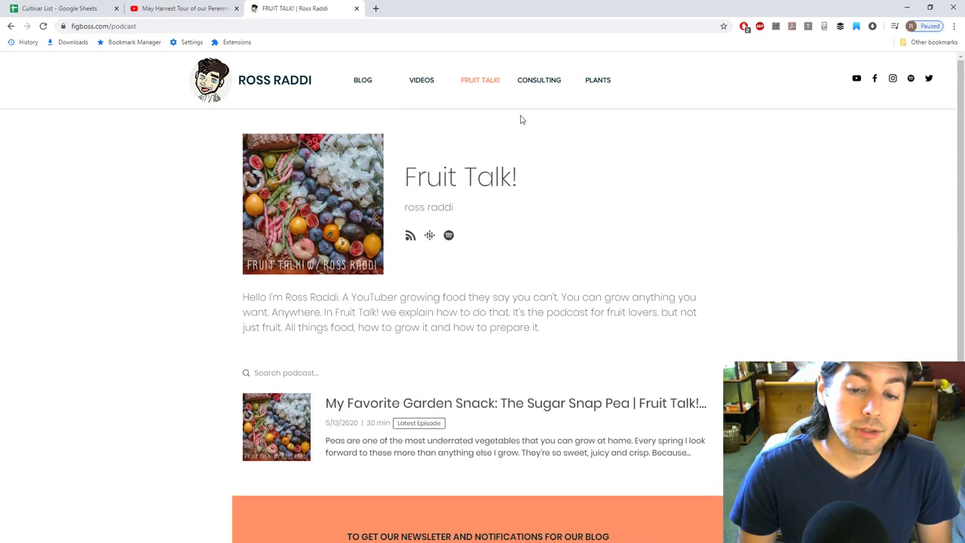
pyautogui.click(531, 89)
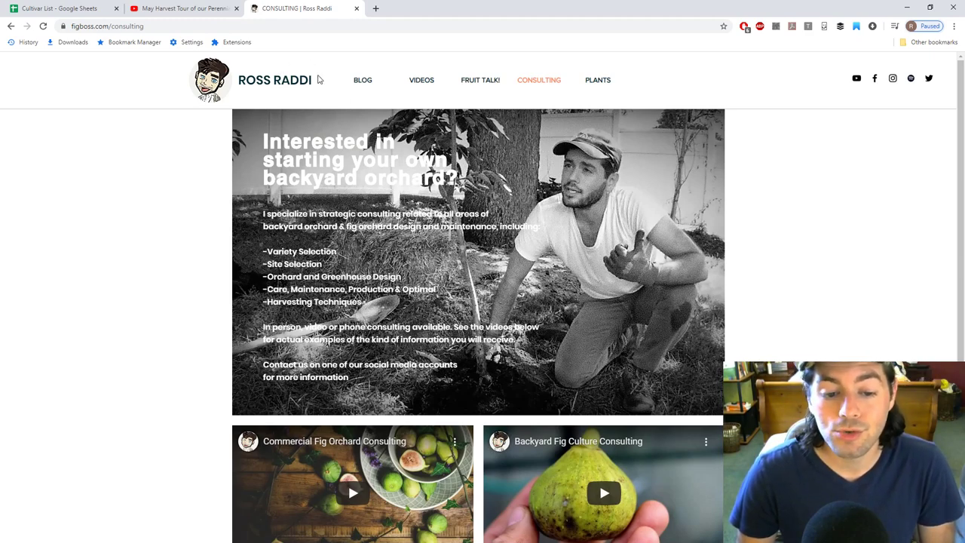
pyautogui.click(358, 83)
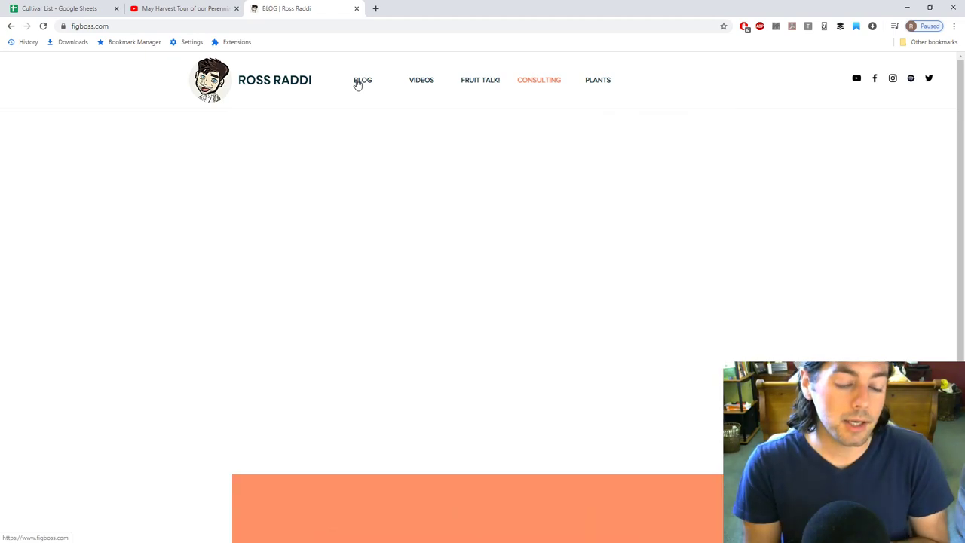